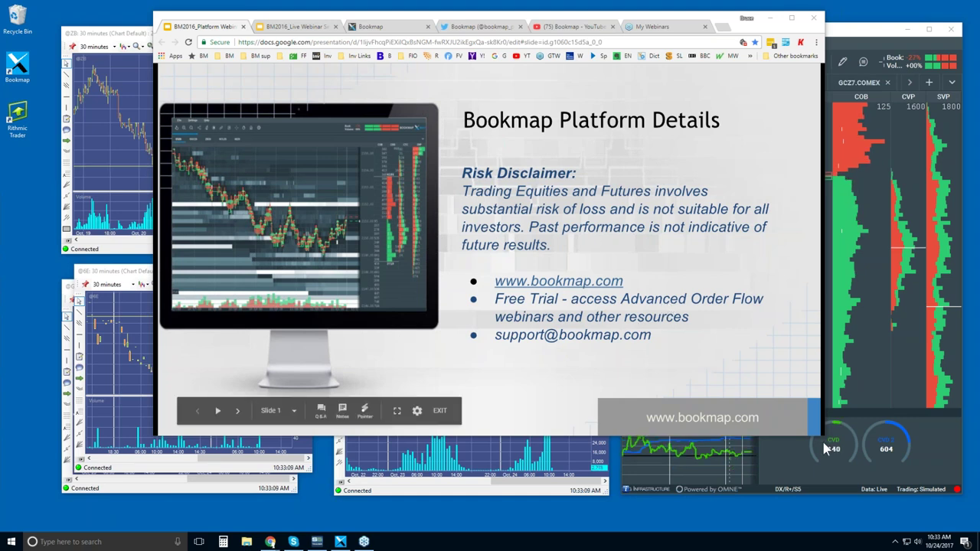
- Enlarge the browser window showing the slides and open the Explore section of the Bookmap website
{"action": "left_click_drag", "start_coordinate": [824, 435], "coordinate": [874, 518]}
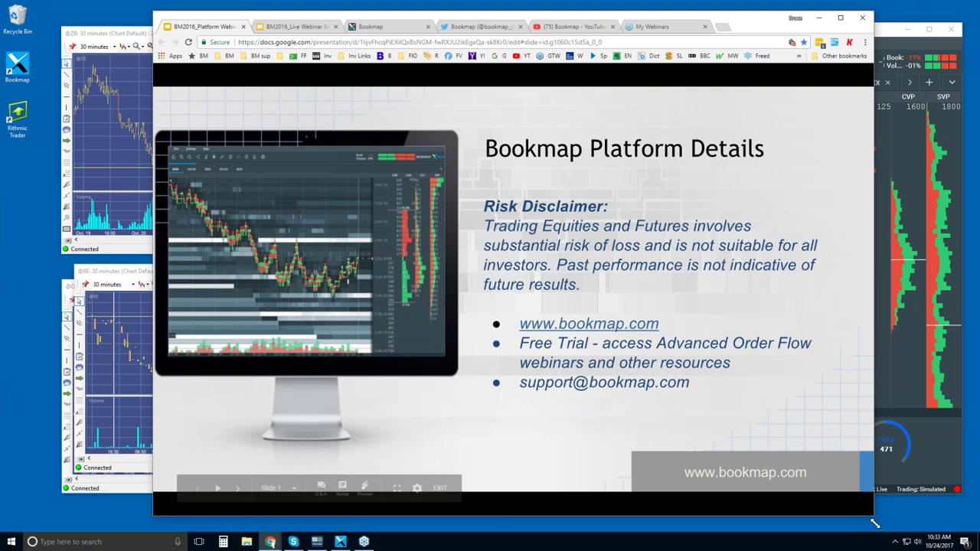
{"action": "left_click_drag", "start_coordinate": [874, 524], "coordinate": [879, 530]}
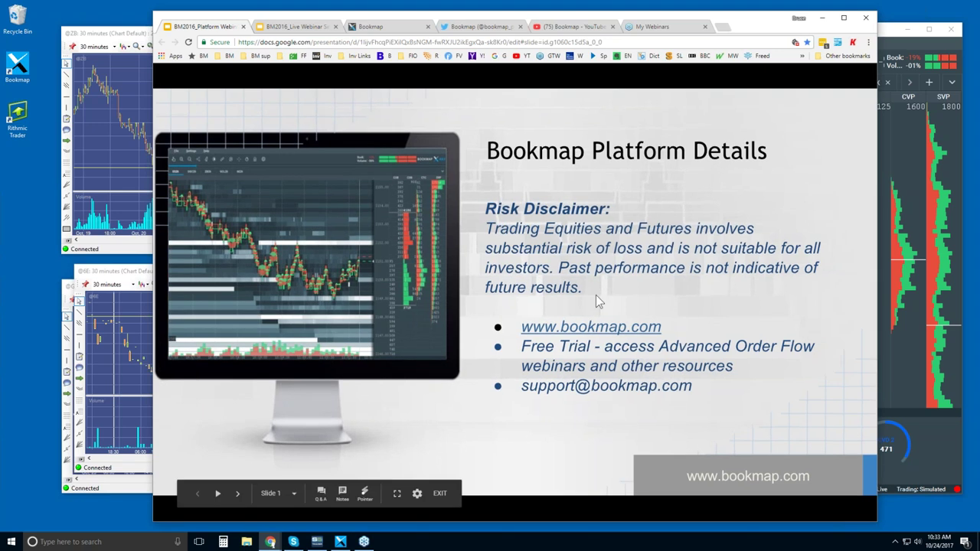
{"action": "left_click", "coordinate": [374, 28]}
{"action": "left_click_drag", "start_coordinate": [872, 398], "coordinate": [873, 88]}
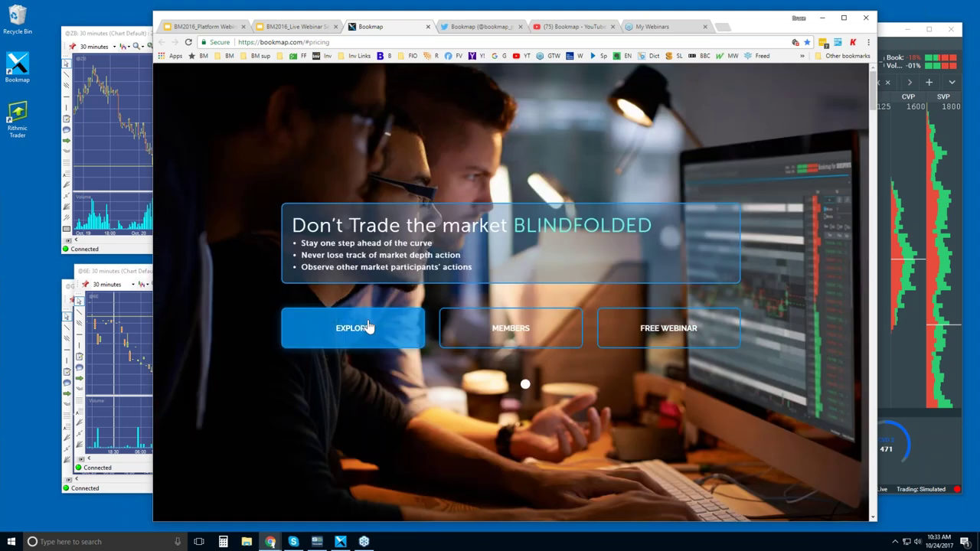
{"action": "left_click", "coordinate": [421, 328]}
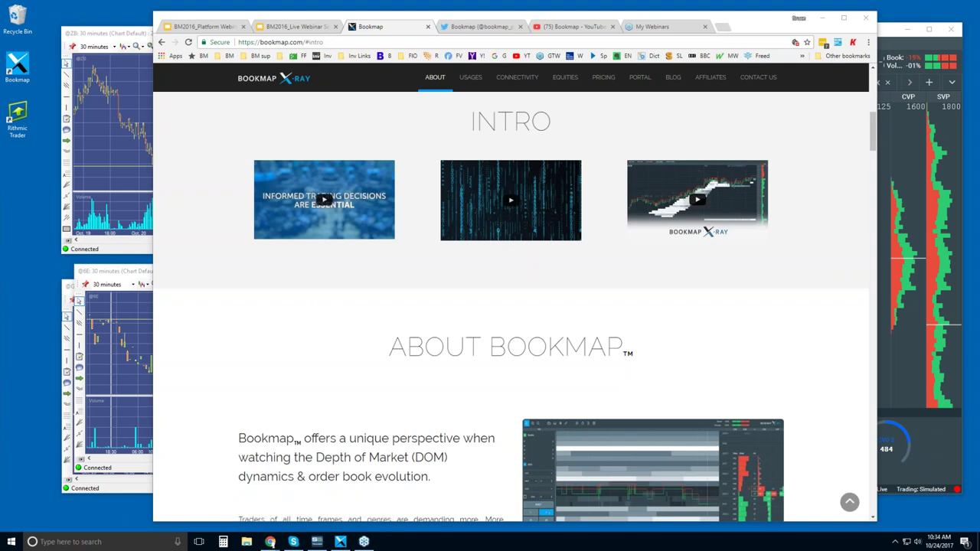
- Review the Bookmap website's equities, user types, connectivity and pricing sections
{"action": "left_click_drag", "start_coordinate": [878, 128], "coordinate": [873, 267]}
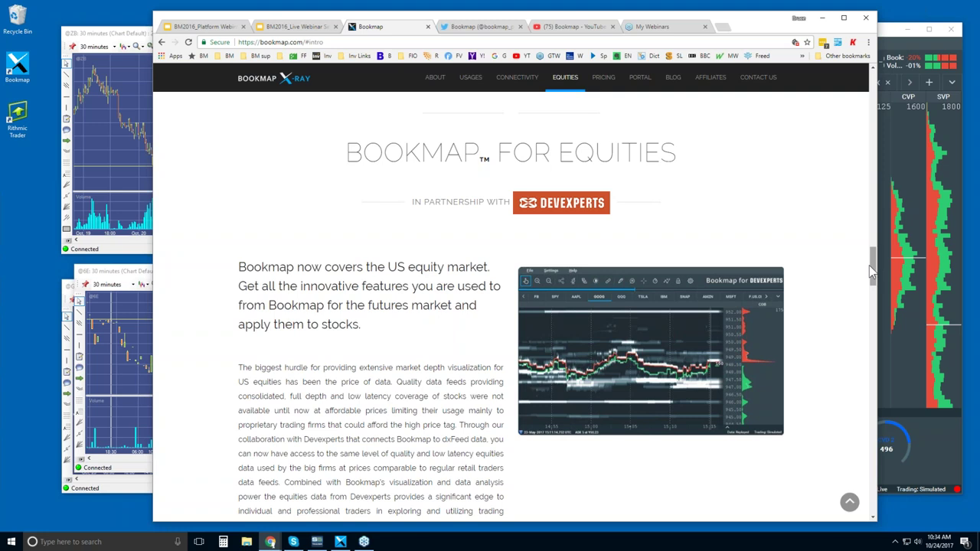
{"action": "left_click_drag", "start_coordinate": [873, 264], "coordinate": [873, 303]}
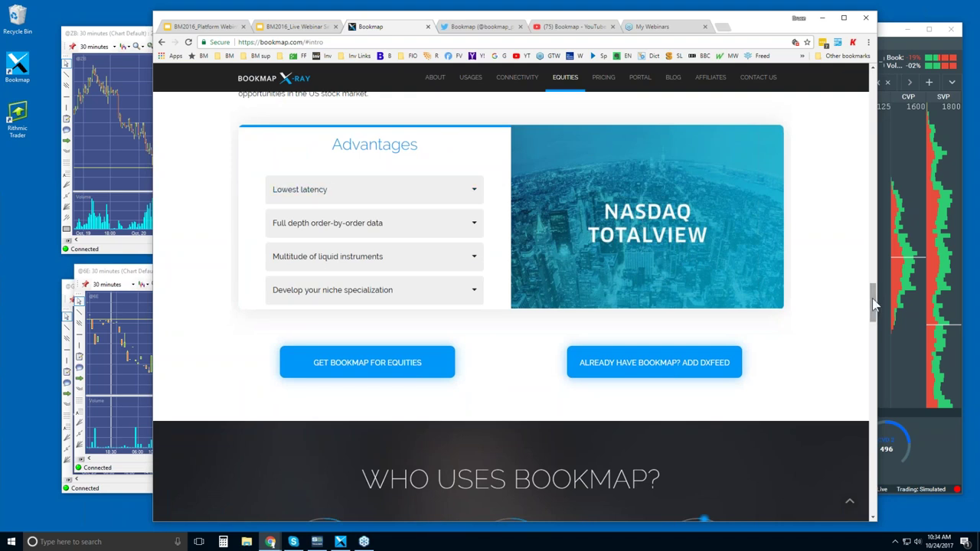
{"action": "left_click_drag", "start_coordinate": [873, 298], "coordinate": [878, 317]}
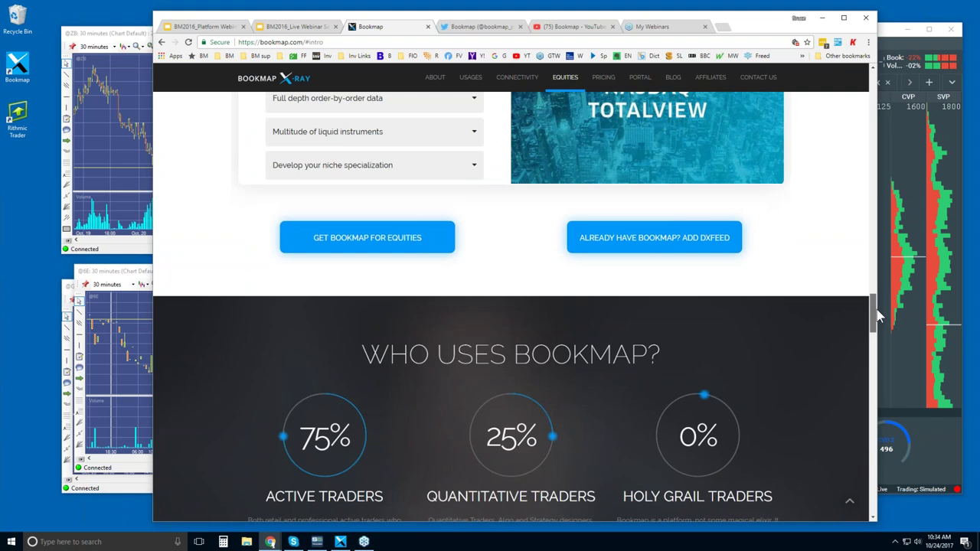
{"action": "left_click_drag", "start_coordinate": [874, 310], "coordinate": [870, 360]}
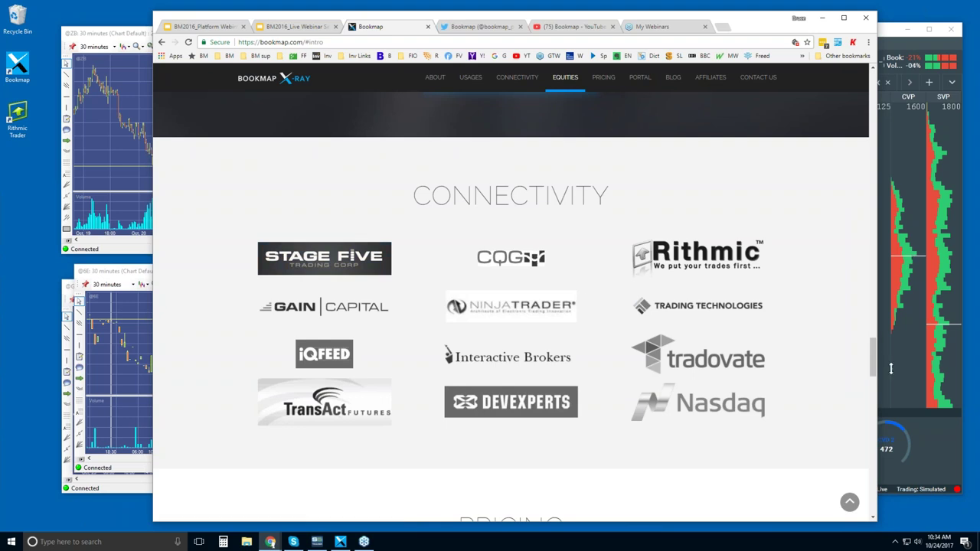
{"action": "left_click_drag", "start_coordinate": [875, 350], "coordinate": [875, 356]}
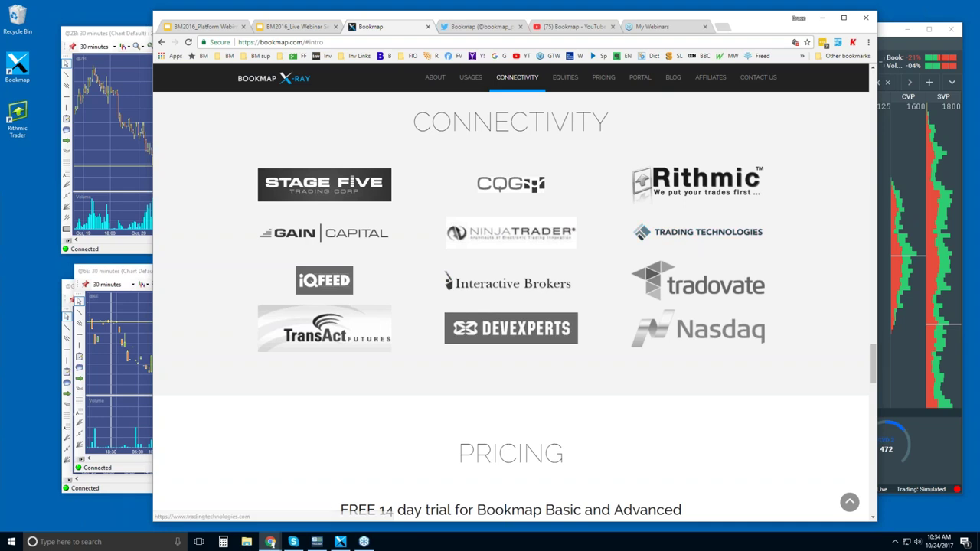
{"action": "left_click_drag", "start_coordinate": [875, 359], "coordinate": [877, 389]}
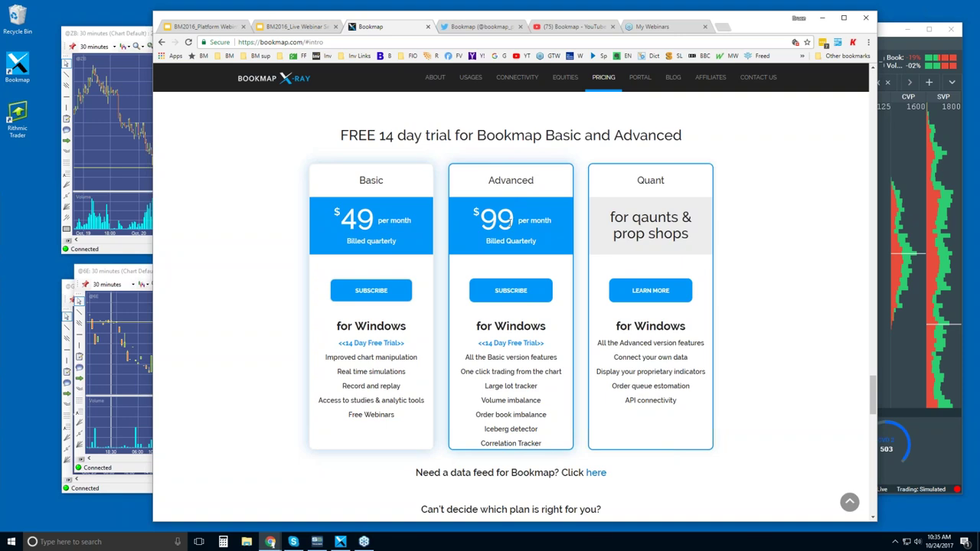
- Highlight the Advanced plan's features one after another, from one click trading to the Correlation Tracker
{"action": "double_click", "coordinate": [467, 372]}
{"action": "left_click_drag", "start_coordinate": [475, 371], "coordinate": [562, 371]}
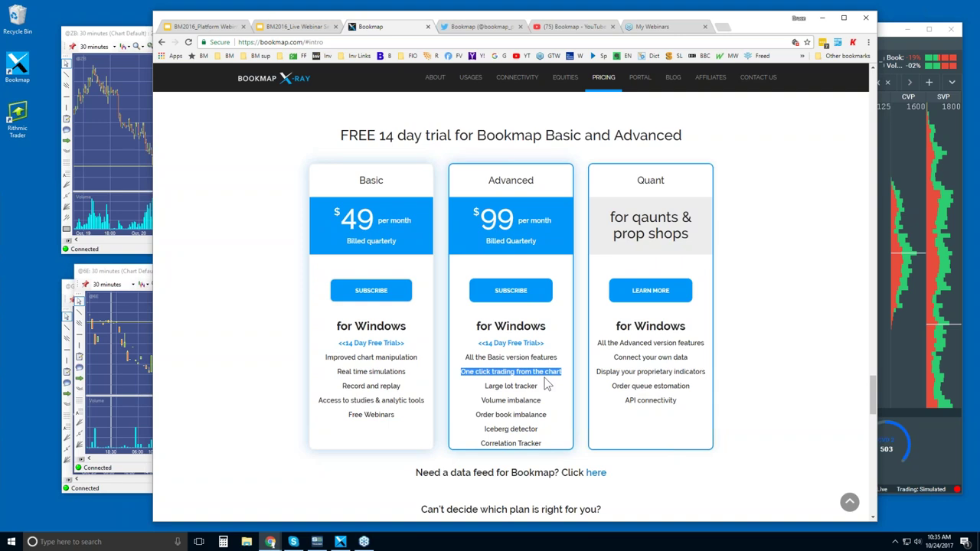
{"action": "left_click_drag", "start_coordinate": [484, 386], "coordinate": [541, 444]}
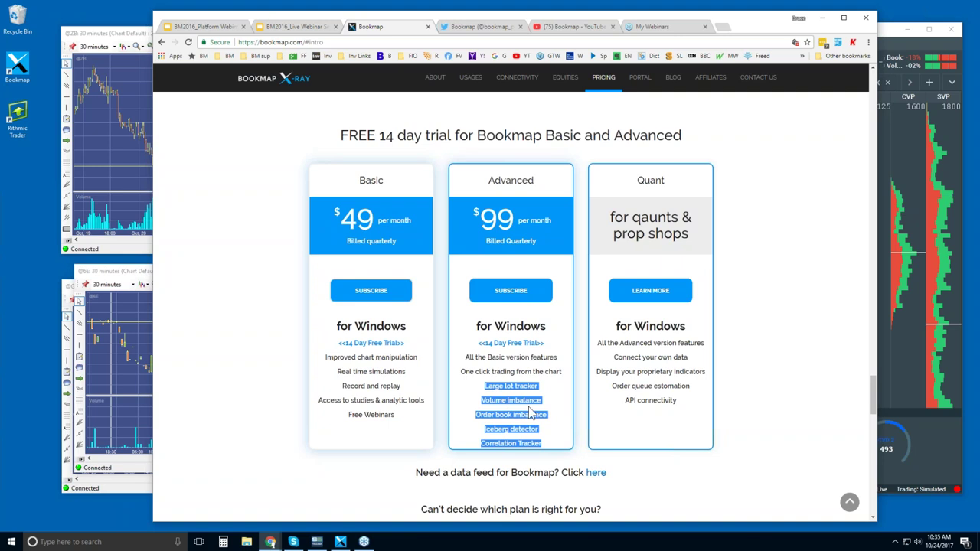
{"action": "left_click", "coordinate": [555, 399]}
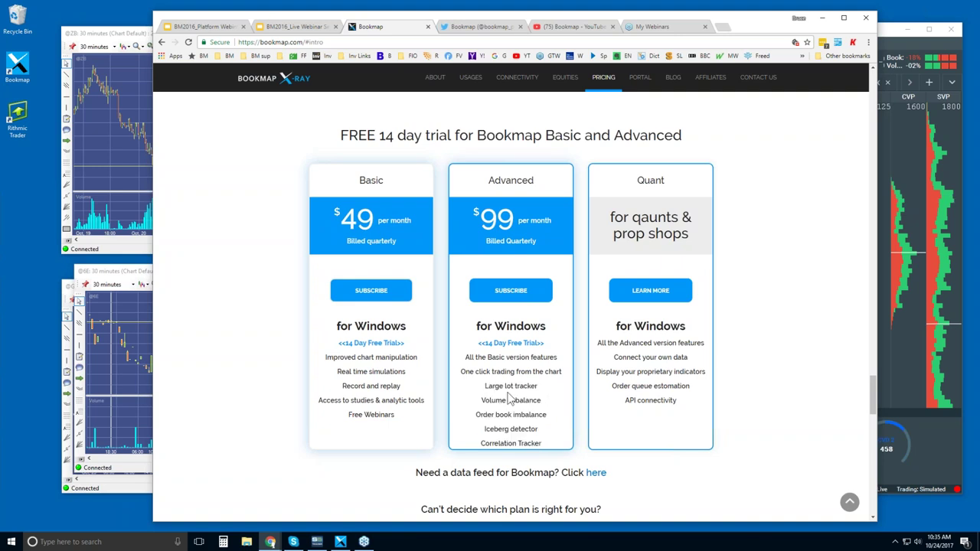
{"action": "left_click_drag", "start_coordinate": [484, 386], "coordinate": [517, 388]}
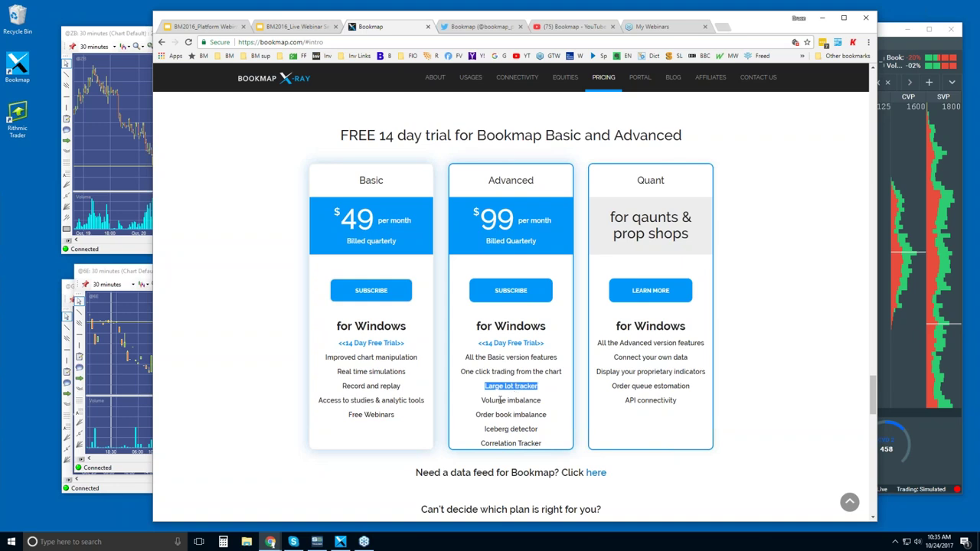
{"action": "left_click_drag", "start_coordinate": [480, 401], "coordinate": [517, 418]}
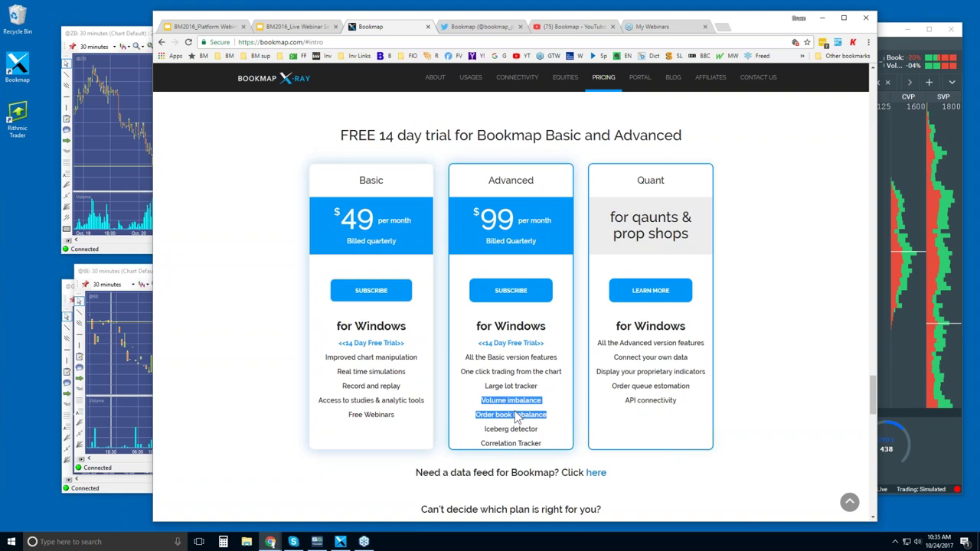
{"action": "double_click", "coordinate": [496, 429]}
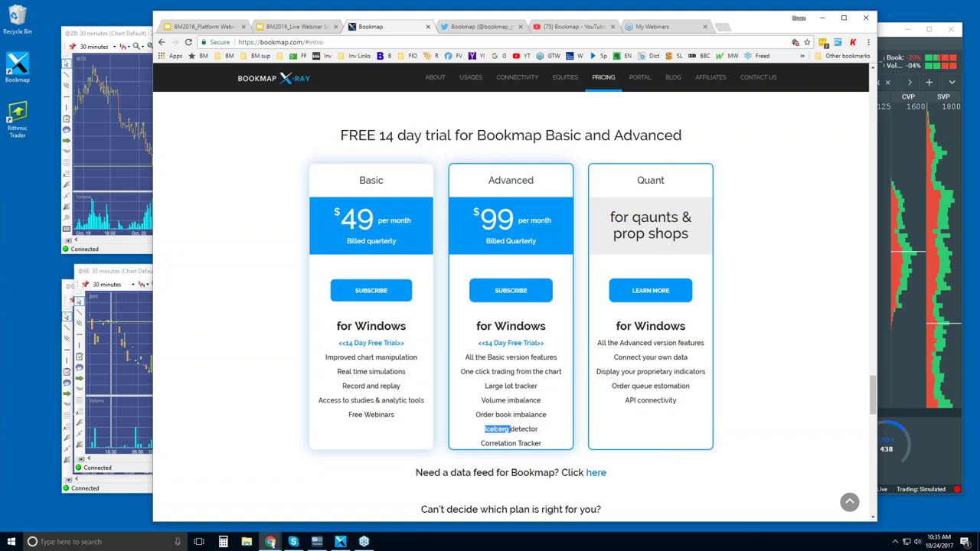
{"action": "left_click_drag", "start_coordinate": [512, 429], "coordinate": [538, 429]}
{"action": "double_click", "coordinate": [499, 443]}
{"action": "left_click", "coordinate": [510, 382]}
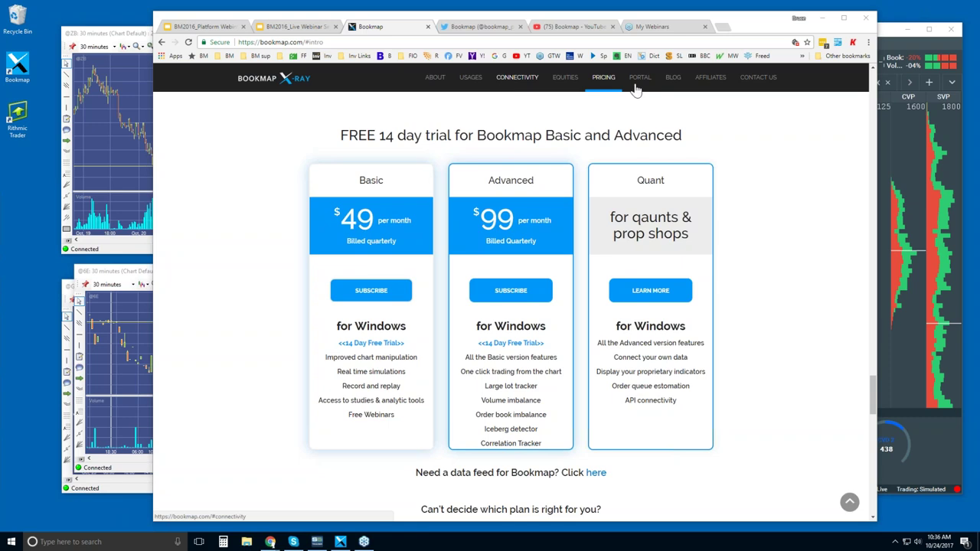
- View Bookmap's Twitter profile and look through the playlists on its YouTube channel
{"action": "left_click", "coordinate": [486, 28]}
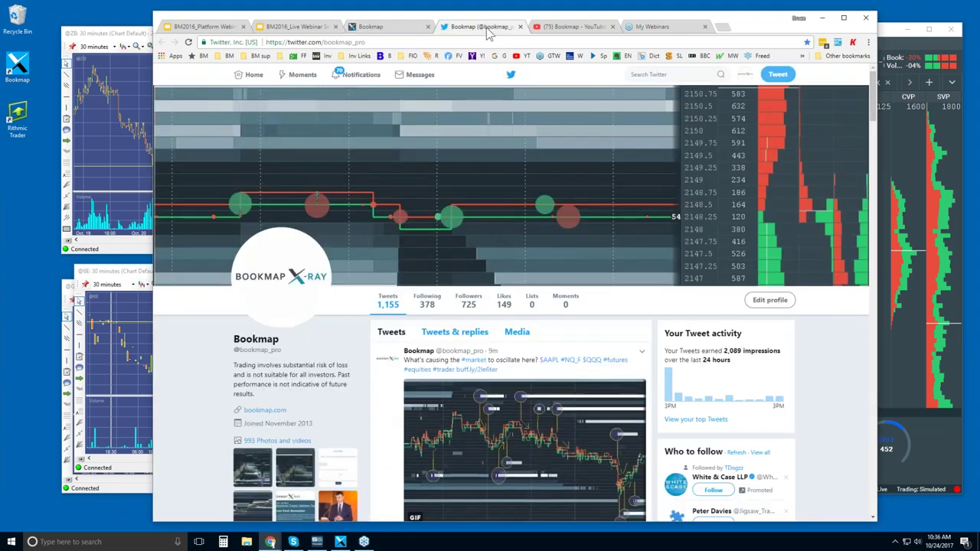
{"action": "left_click", "coordinate": [568, 27]}
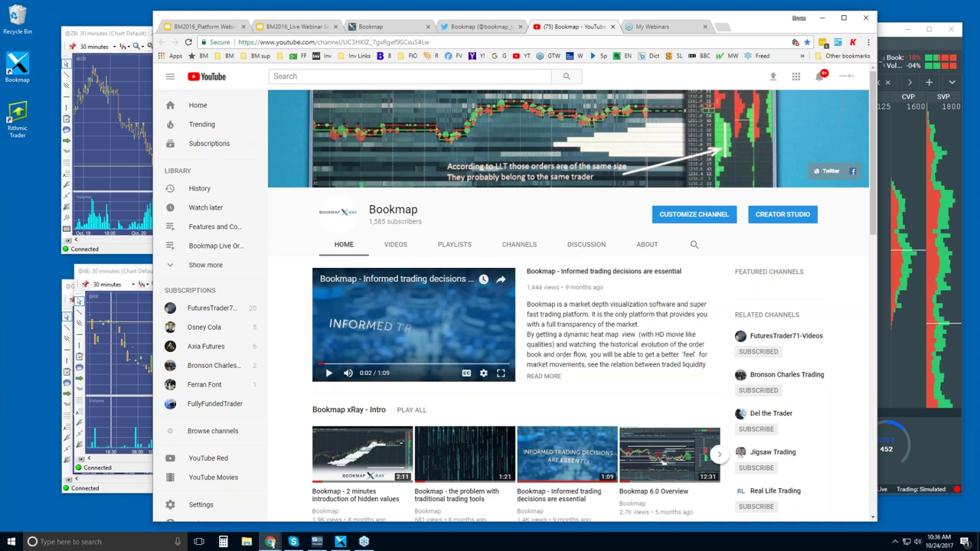
{"action": "scroll", "coordinate": [560, 194], "scroll_direction": "down", "scroll_amount": 1}
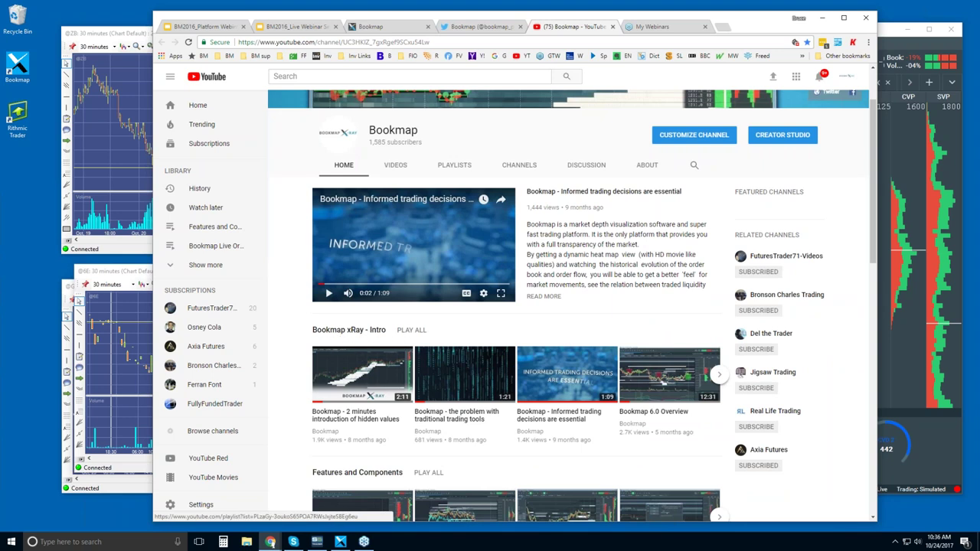
{"action": "scroll", "coordinate": [375, 337], "scroll_direction": "down", "scroll_amount": 2}
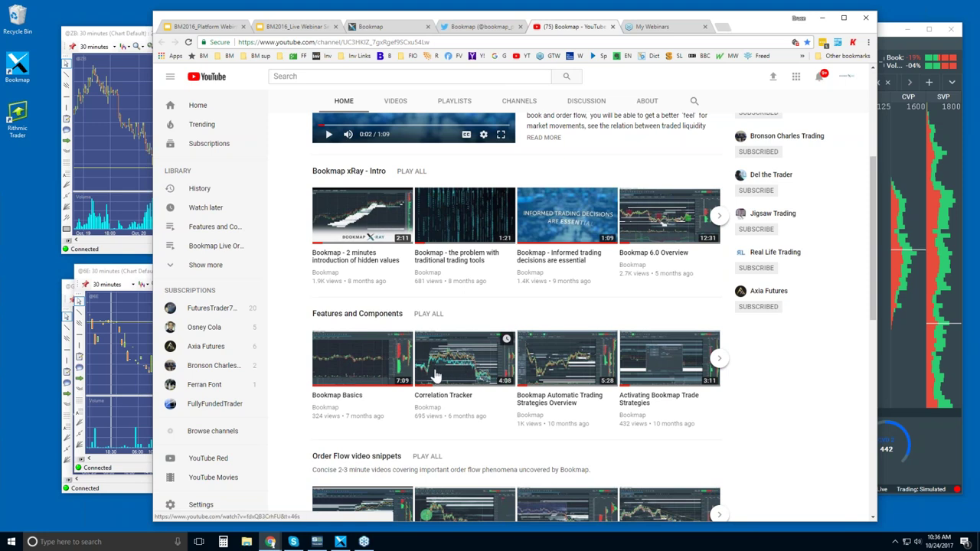
{"action": "scroll", "coordinate": [434, 376], "scroll_direction": "down", "scroll_amount": 3}
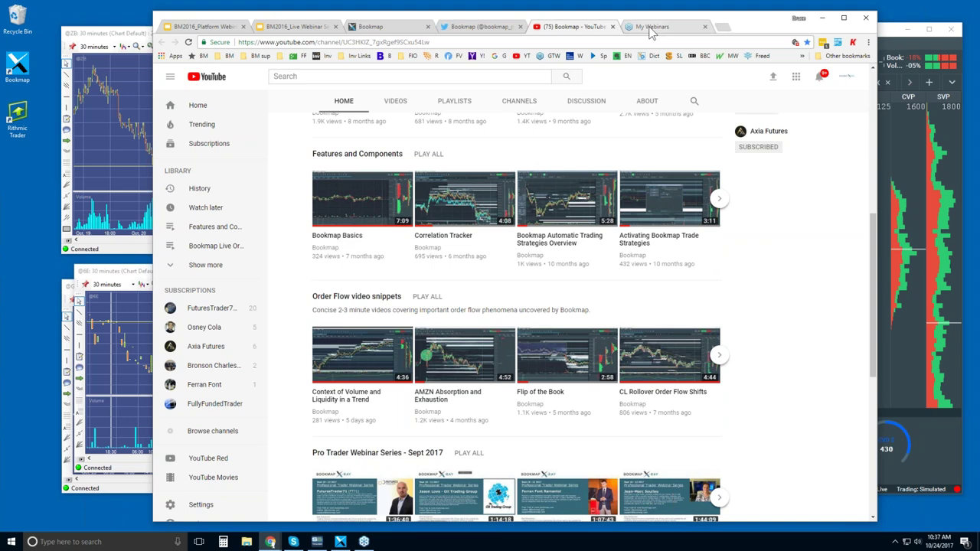
- Switch from the browser to the Bookmap platform with the NQZ7.CME chart and maximize its window
{"action": "left_click", "coordinate": [134, 38]}
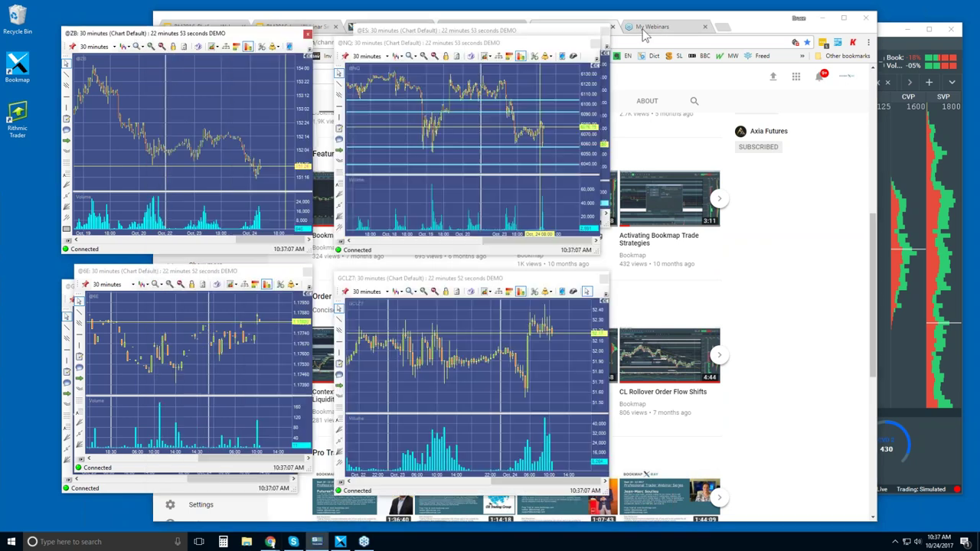
{"action": "left_click", "coordinate": [892, 38]}
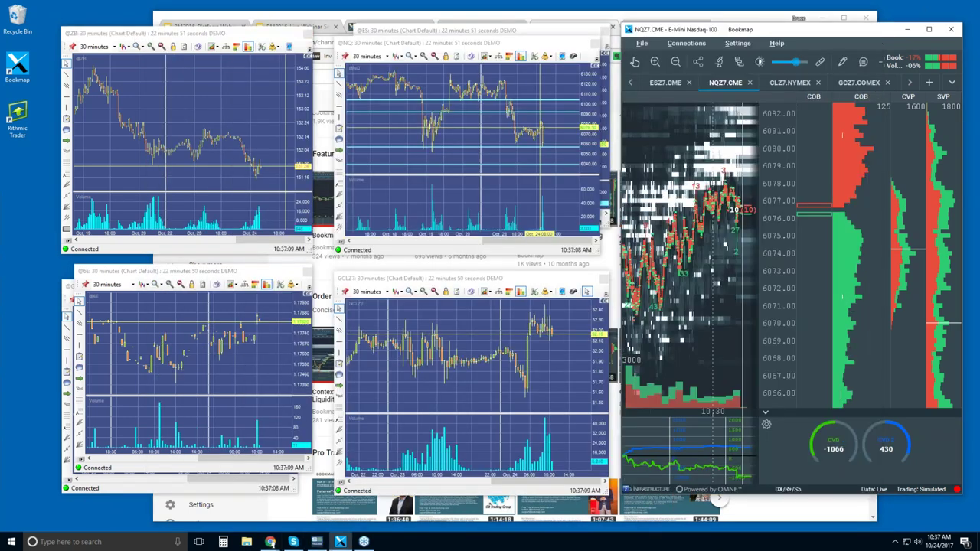
{"action": "left_click", "coordinate": [929, 30]}
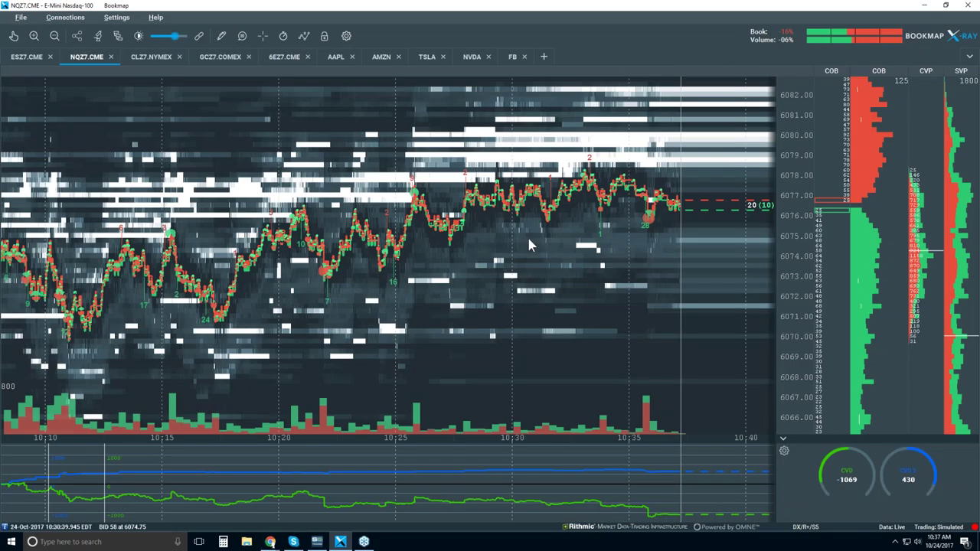
- Collapse the indicator pane beneath the NQZ7.CME chart and examine the heatmap over longer and shorter time spans
{"action": "scroll", "coordinate": [527, 235], "scroll_direction": "down", "scroll_amount": 3}
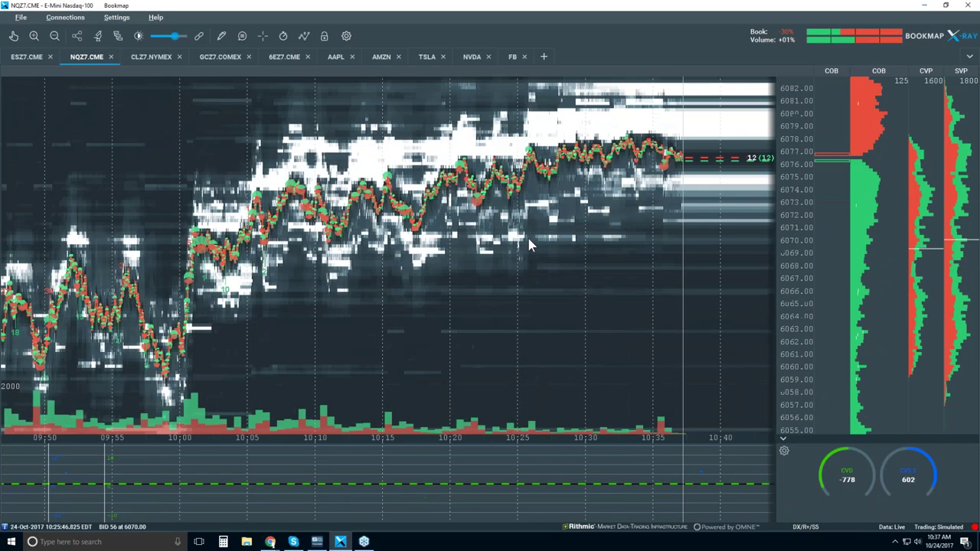
{"action": "scroll", "coordinate": [528, 242], "scroll_direction": "down", "scroll_amount": 2}
{"action": "scroll", "coordinate": [528, 242], "scroll_direction": "down", "scroll_amount": 2}
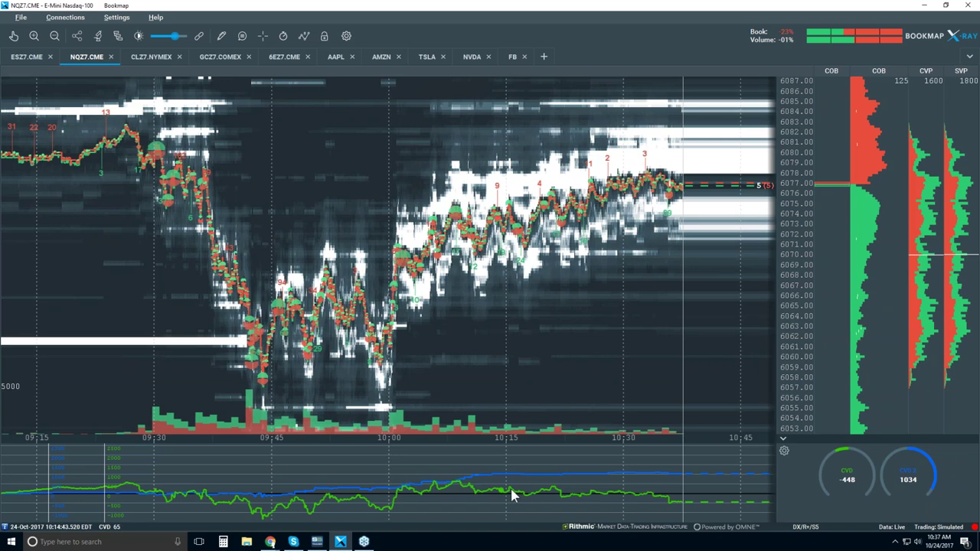
{"action": "left_click", "coordinate": [783, 441]}
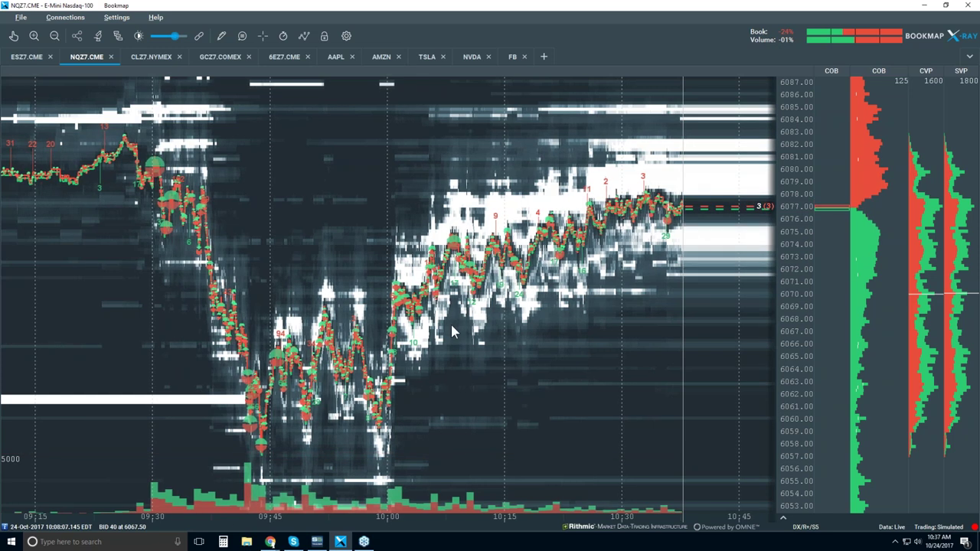
{"action": "scroll", "coordinate": [622, 207], "scroll_direction": "up", "scroll_amount": 3}
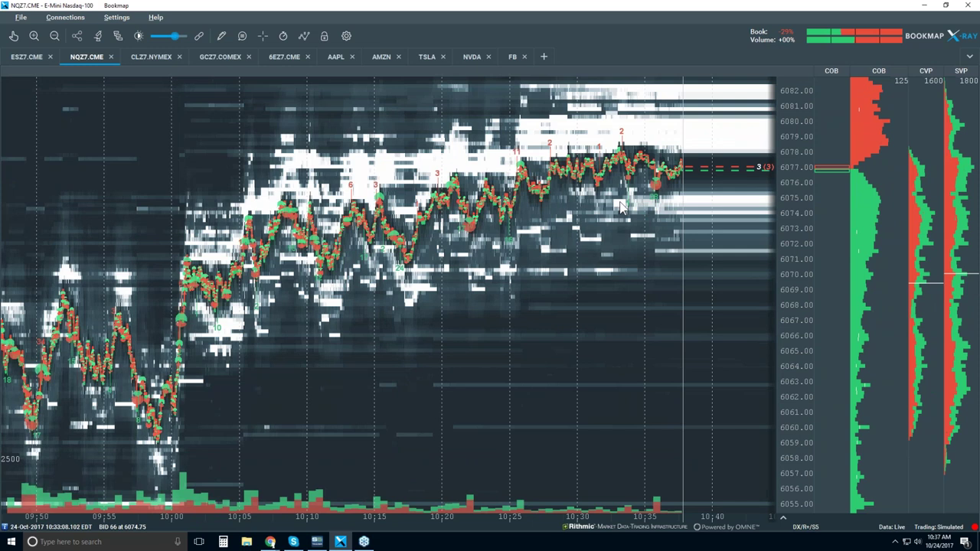
{"action": "scroll", "coordinate": [622, 207], "scroll_direction": "up", "scroll_amount": 3}
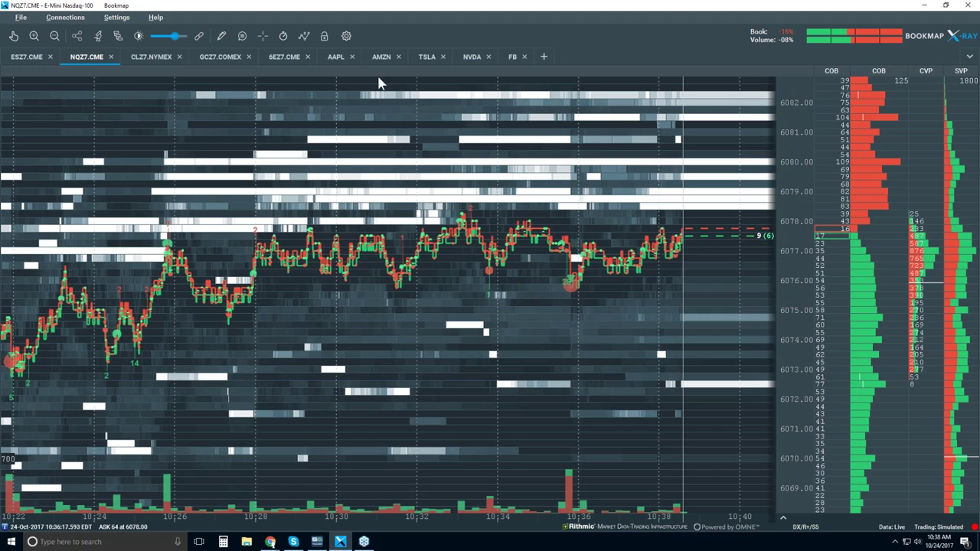
- Show Candlestick Bars on the NQZ7.CME chart and turn off Volume Dots, Best Bid/Ask, Heatmap and Extended
{"action": "left_click", "coordinate": [304, 35]}
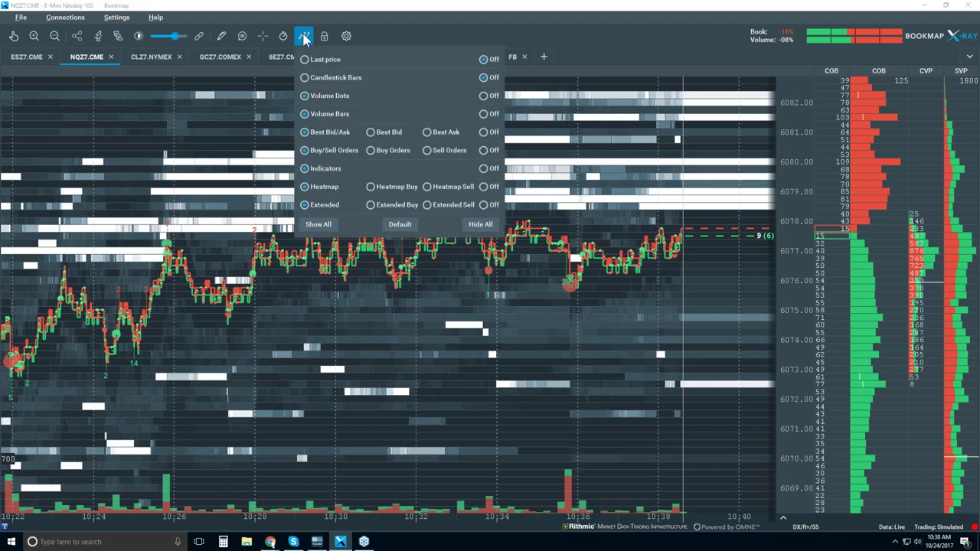
{"action": "left_click", "coordinate": [331, 78]}
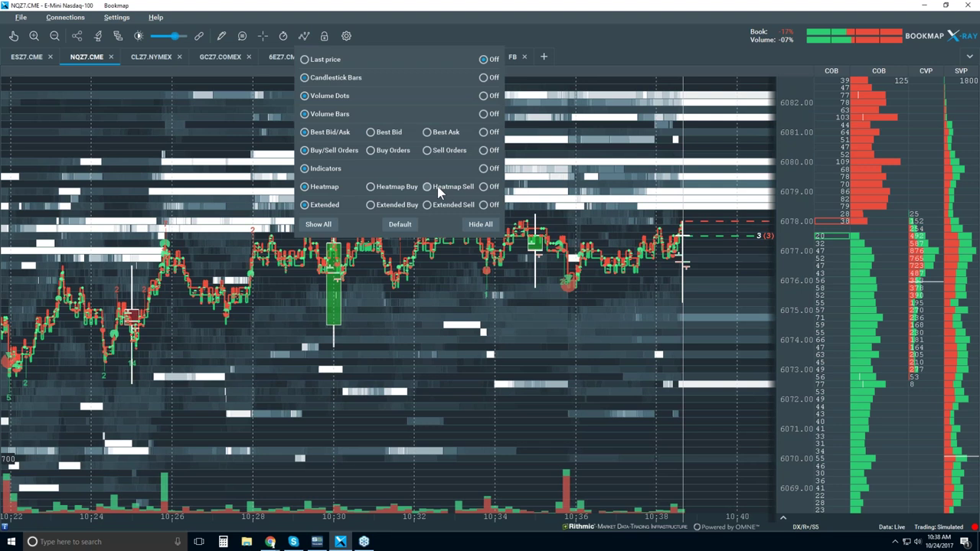
{"action": "left_click", "coordinate": [483, 96]}
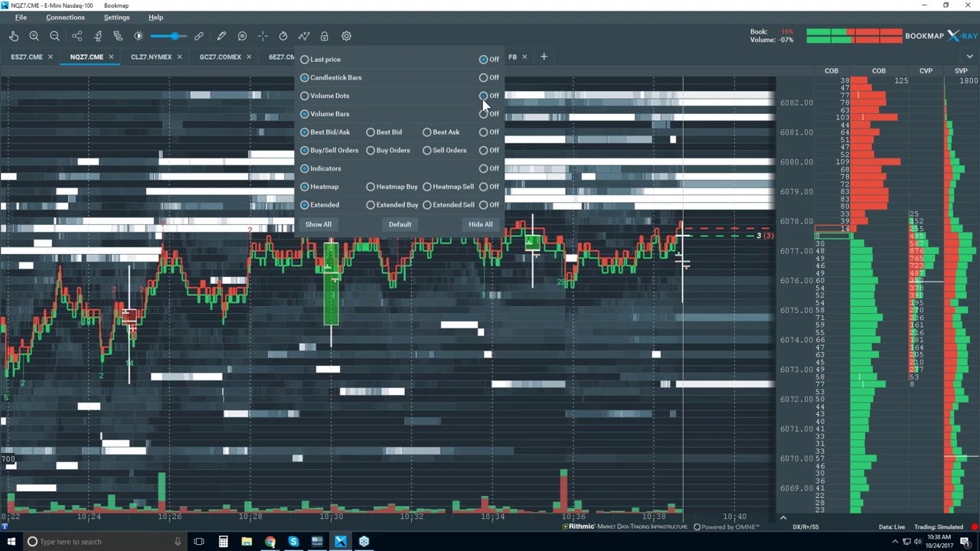
{"action": "left_click", "coordinate": [484, 133]}
{"action": "left_click", "coordinate": [483, 187]}
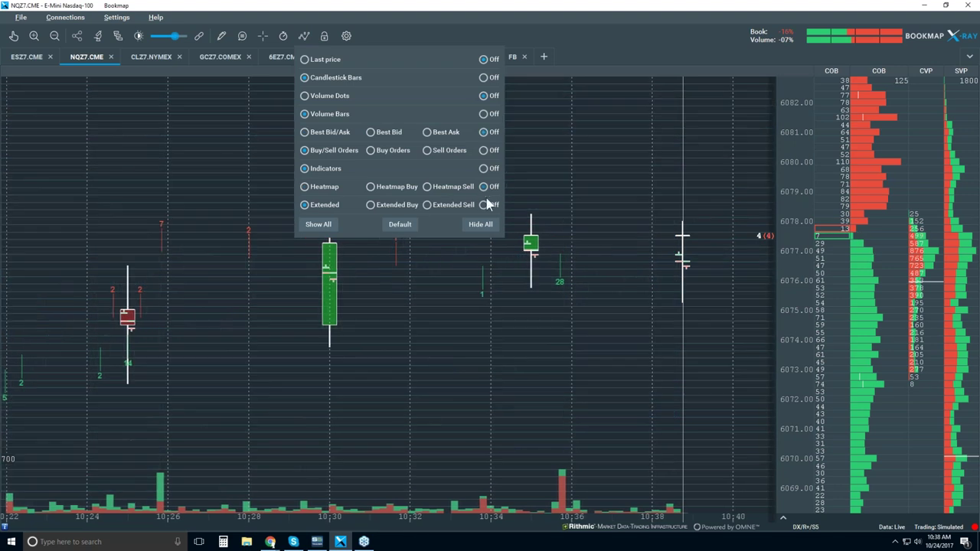
{"action": "left_click", "coordinate": [484, 205]}
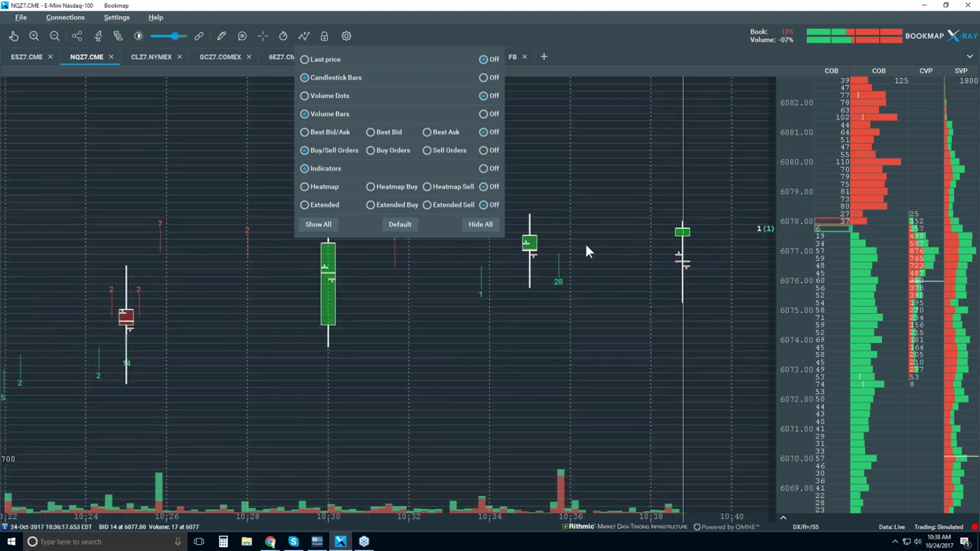
- Turn off Indicators on the NQZ7.CME chart and disable the total and bid/ask VWAP in the Candlesticks study
{"action": "left_click", "coordinate": [484, 169]}
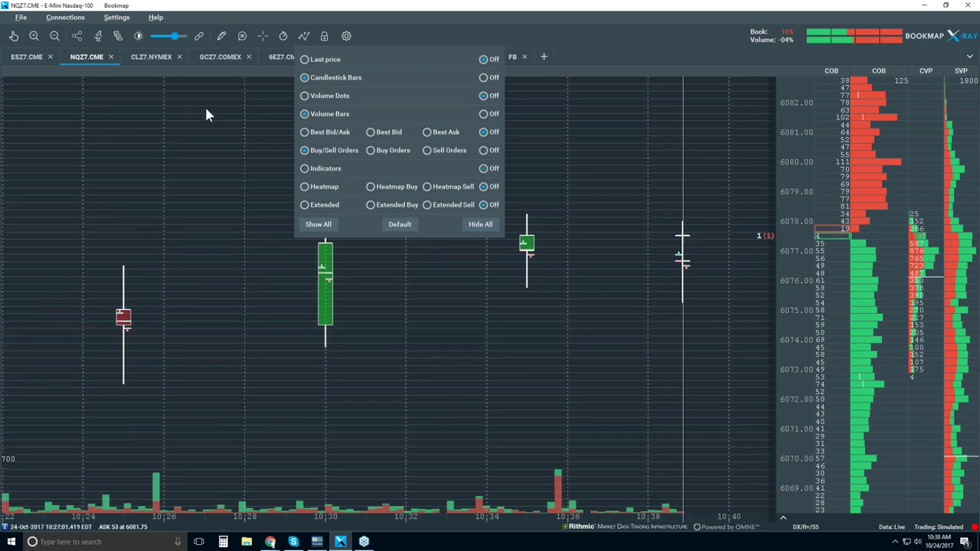
{"action": "left_click", "coordinate": [99, 36]}
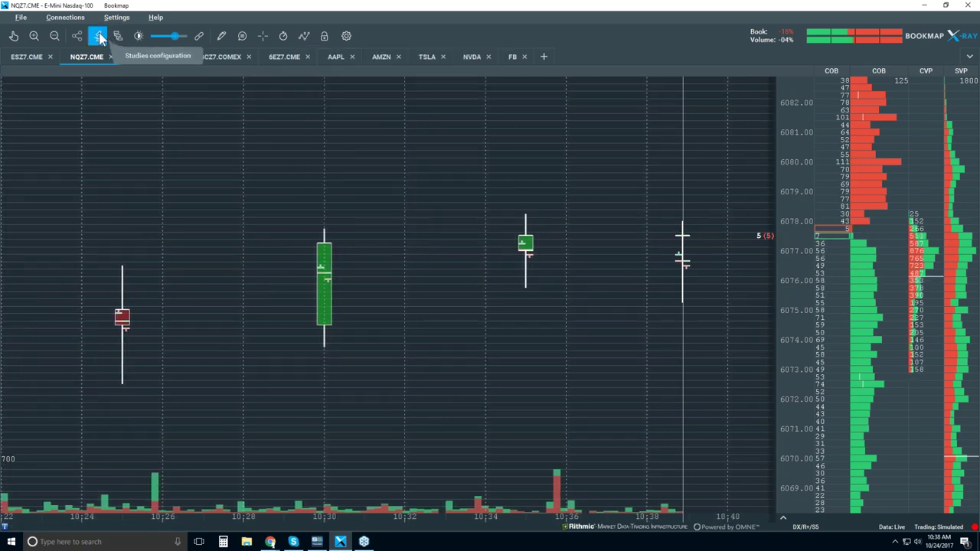
{"action": "left_click", "coordinate": [100, 37]}
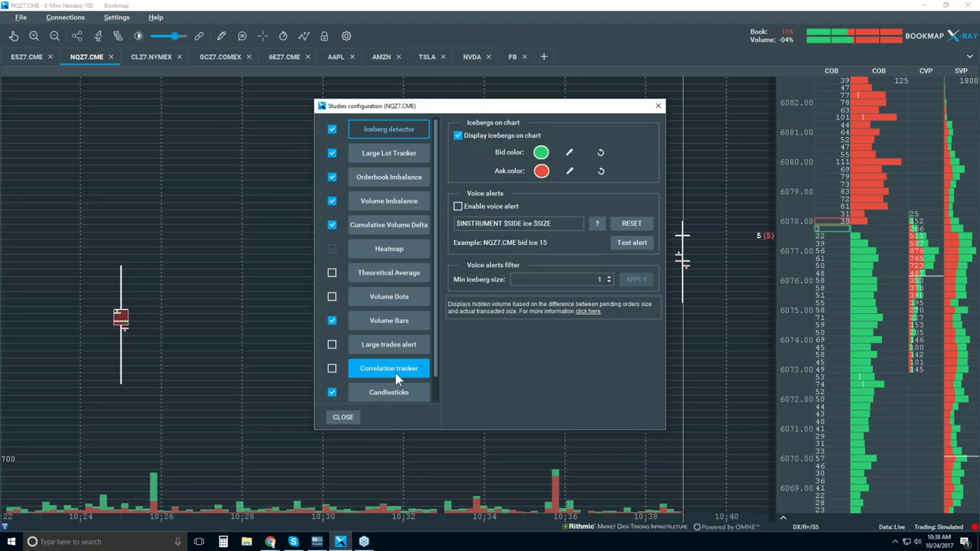
{"action": "left_click", "coordinate": [390, 403]}
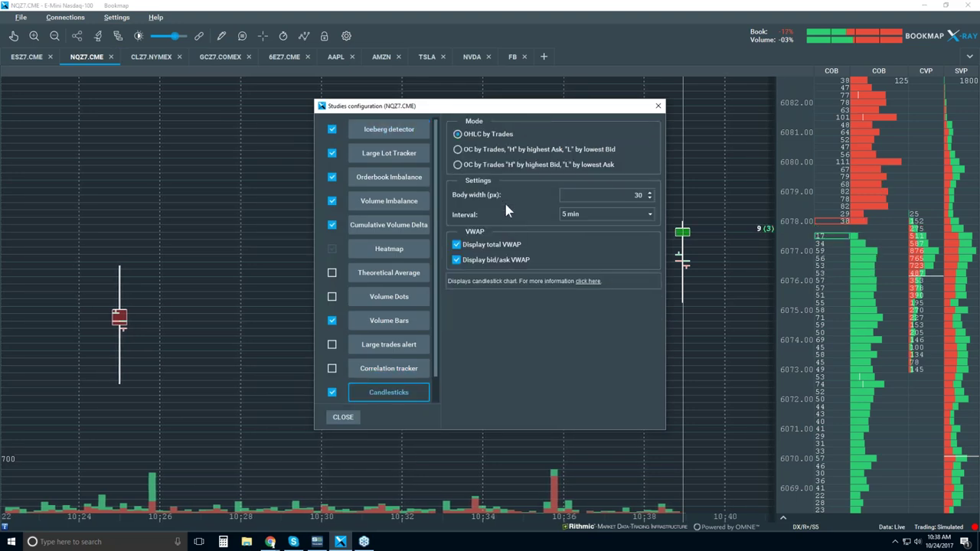
{"action": "left_click", "coordinate": [456, 244]}
{"action": "left_click", "coordinate": [457, 260]}
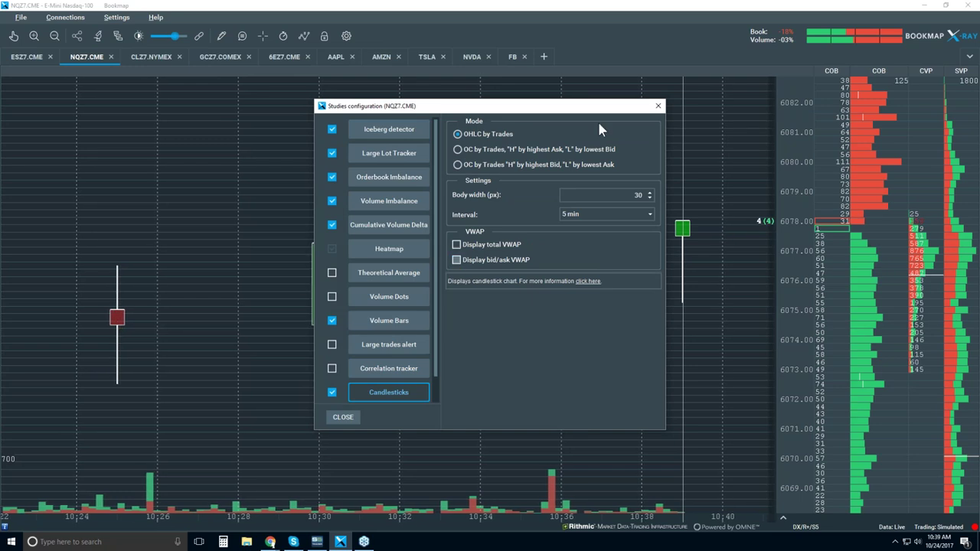
{"action": "left_click", "coordinate": [658, 106]}
- Overlay the Best Bid/Ask lines on the 5-minute candlesticks across a time span of about an hour and a half
{"action": "scroll", "coordinate": [437, 226], "scroll_direction": "down", "scroll_amount": 5}
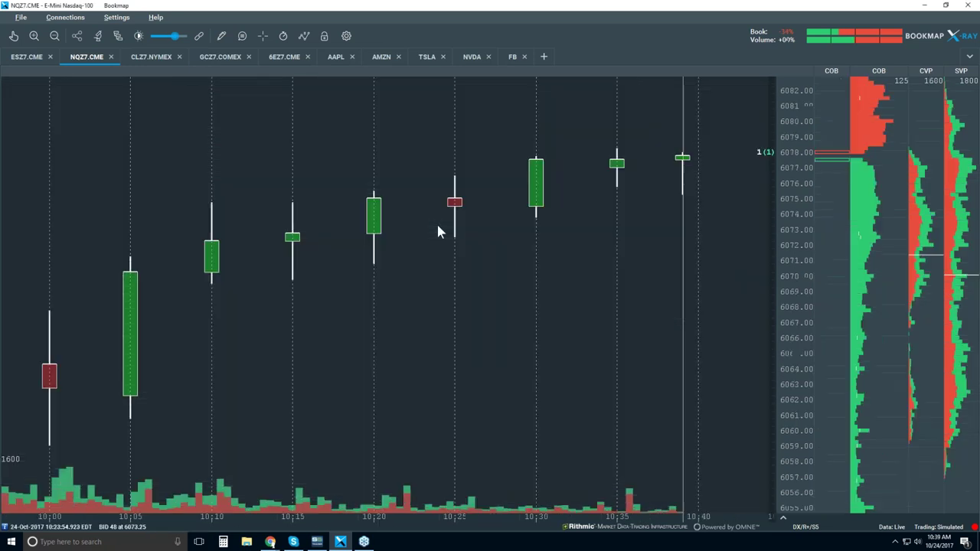
{"action": "scroll", "coordinate": [437, 232], "scroll_direction": "down", "scroll_amount": 3}
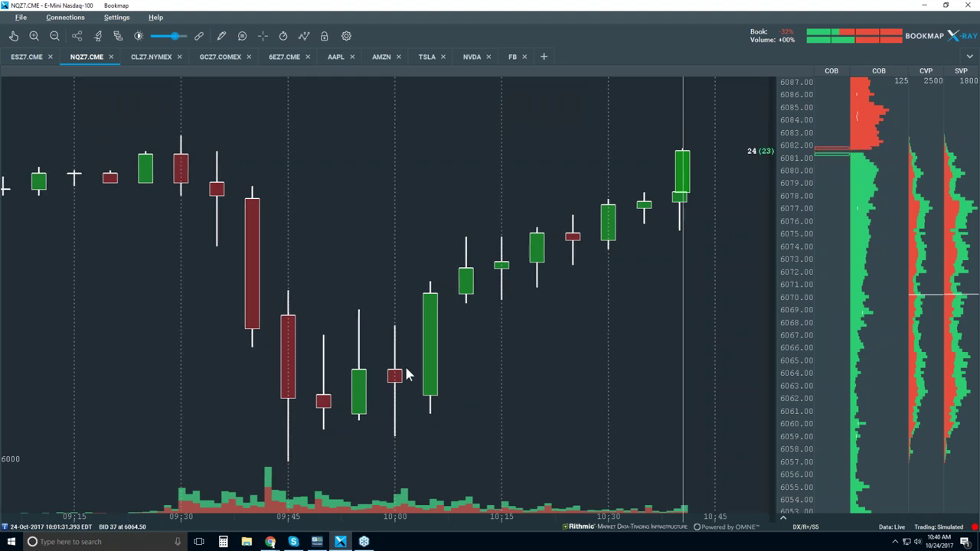
{"action": "left_click", "coordinate": [304, 36]}
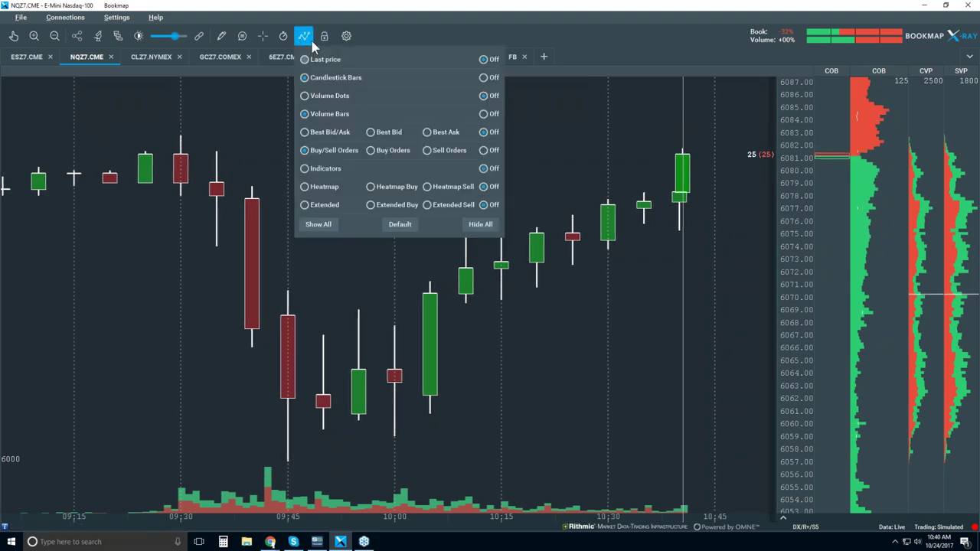
{"action": "left_click", "coordinate": [337, 130]}
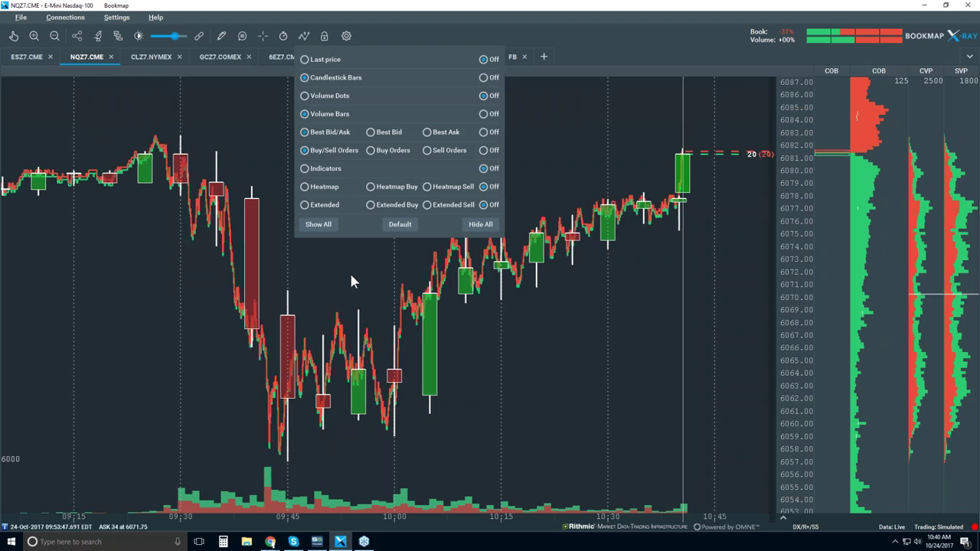
- Compare the best bid/ask path with the candlesticks during the sell-off after 09:30 and the recovery after 10:00
{"action": "left_click", "coordinate": [10, 40]}
{"action": "scroll", "coordinate": [331, 336], "scroll_direction": "up", "scroll_amount": 2}
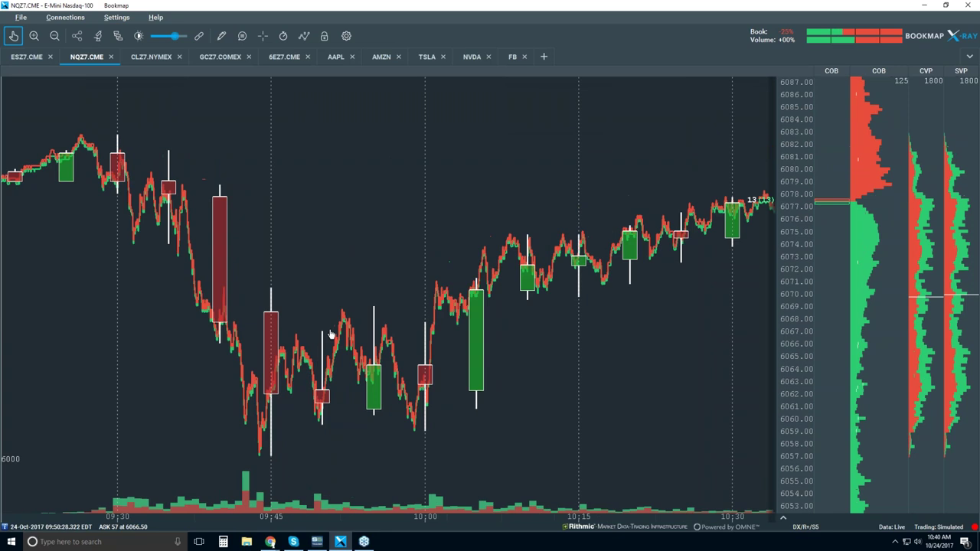
{"action": "scroll", "coordinate": [331, 336], "scroll_direction": "up", "scroll_amount": 2}
{"action": "scroll", "coordinate": [330, 336], "scroll_direction": "up", "scroll_amount": 2}
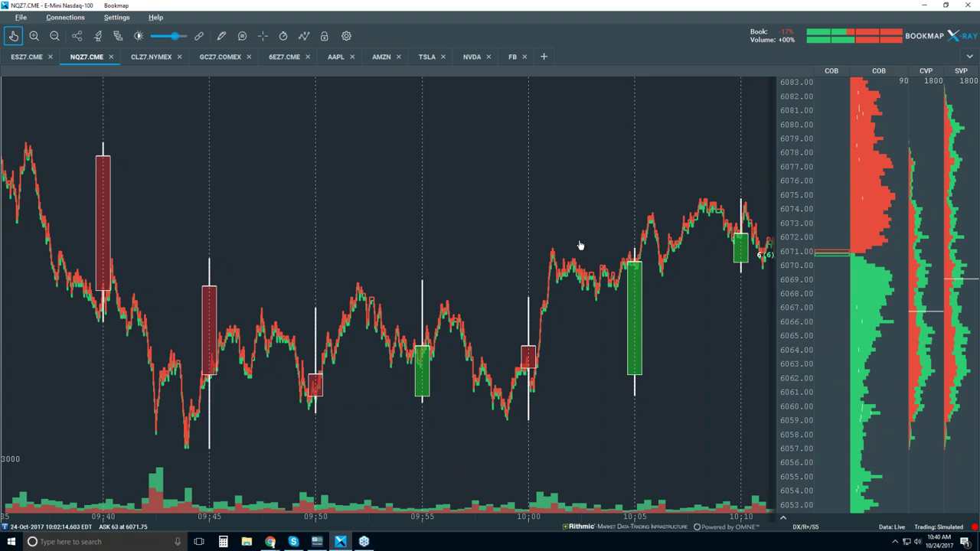
{"action": "left_click_drag", "start_coordinate": [580, 248], "coordinate": [425, 230]}
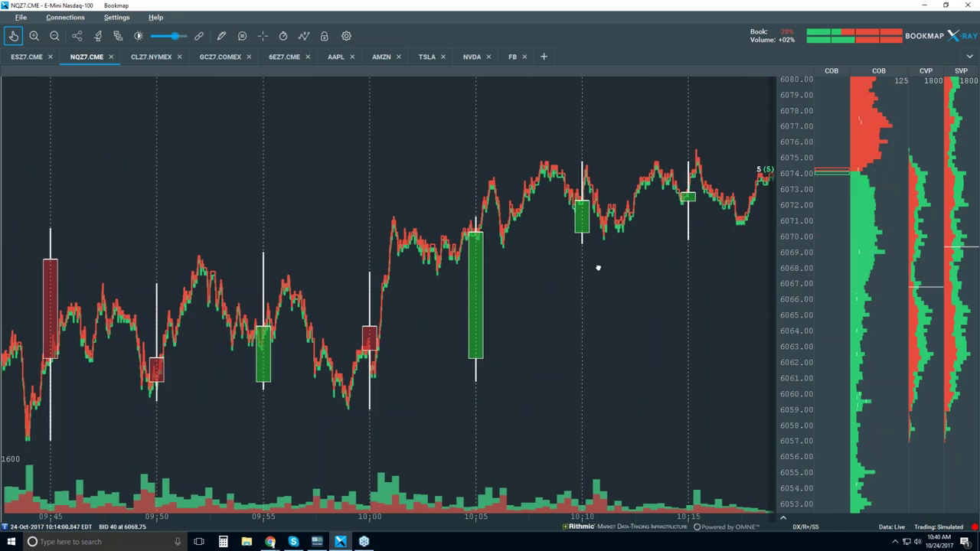
{"action": "scroll", "coordinate": [387, 274], "scroll_direction": "down", "scroll_amount": 1}
{"action": "scroll", "coordinate": [562, 280], "scroll_direction": "down", "scroll_amount": 1}
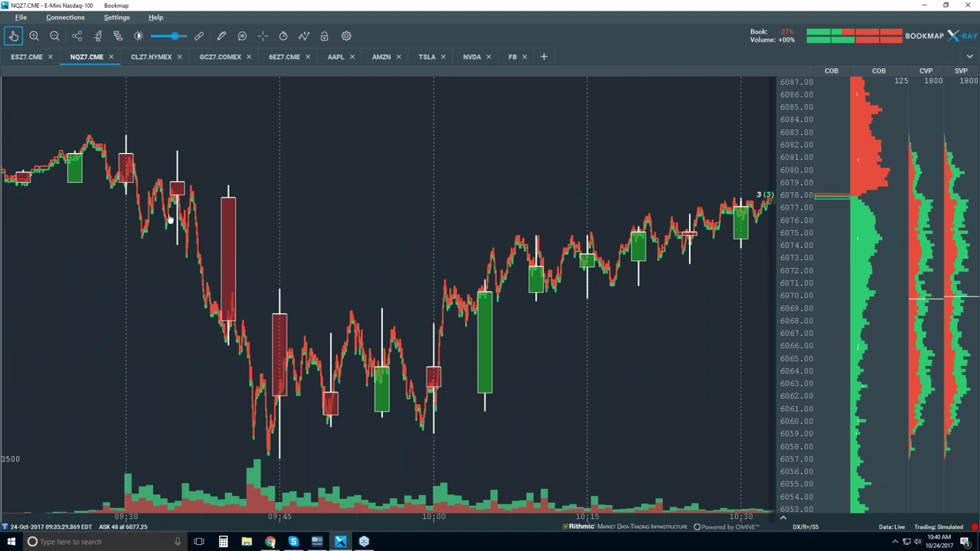
{"action": "scroll", "coordinate": [168, 206], "scroll_direction": "up", "scroll_amount": 2}
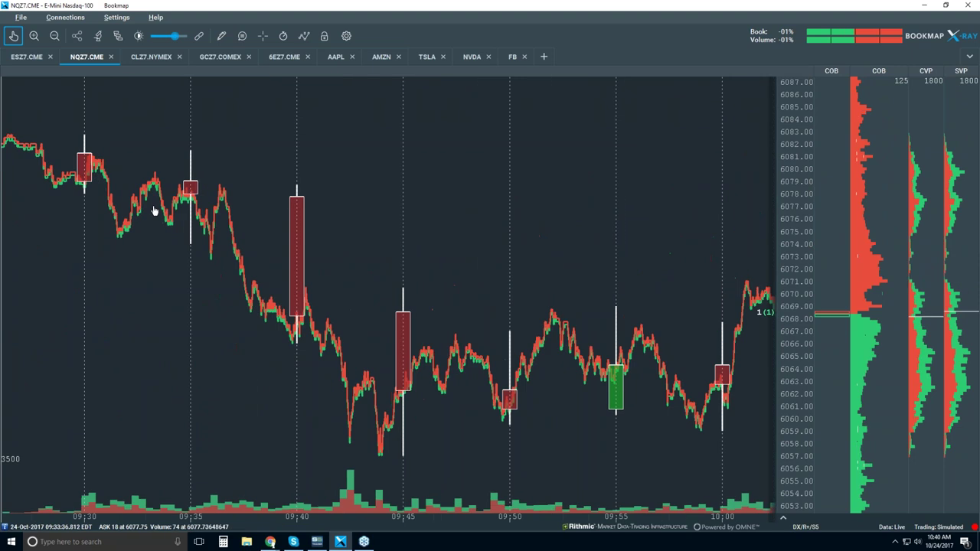
{"action": "left_click_drag", "start_coordinate": [327, 228], "coordinate": [434, 233]}
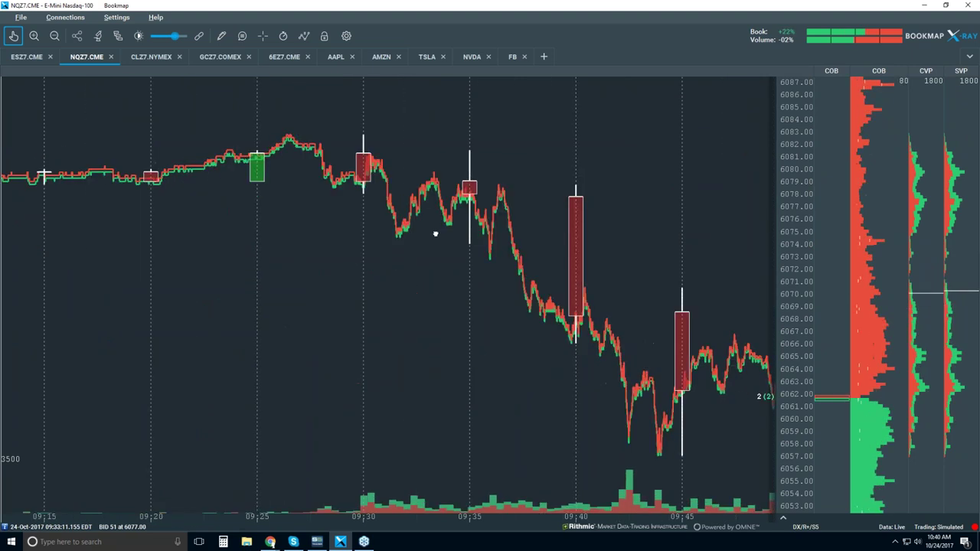
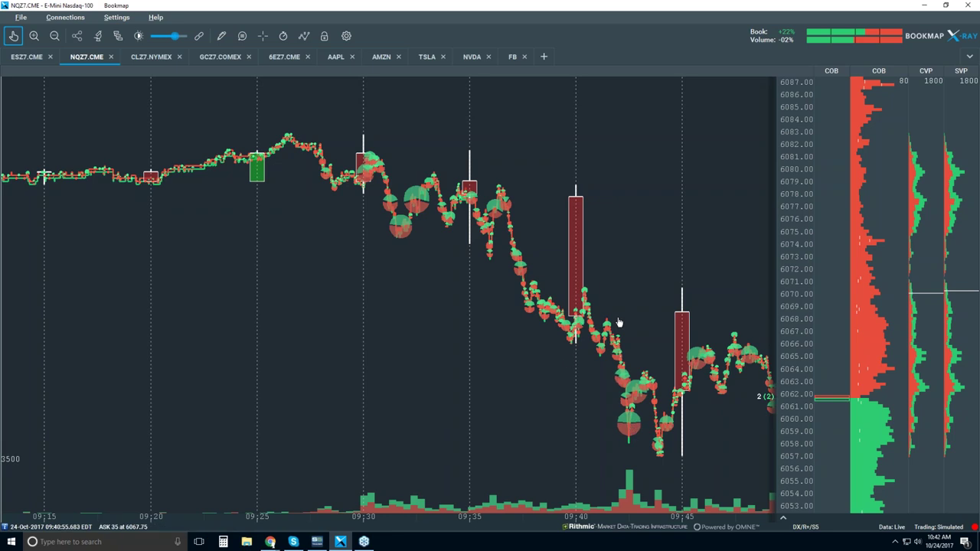
- Examine the volume dots along the 09:30–09:45 decline and the 10:00 rally, down to sub-second detail near 10:00:40
{"action": "scroll", "coordinate": [635, 320], "scroll_direction": "up", "scroll_amount": 2}
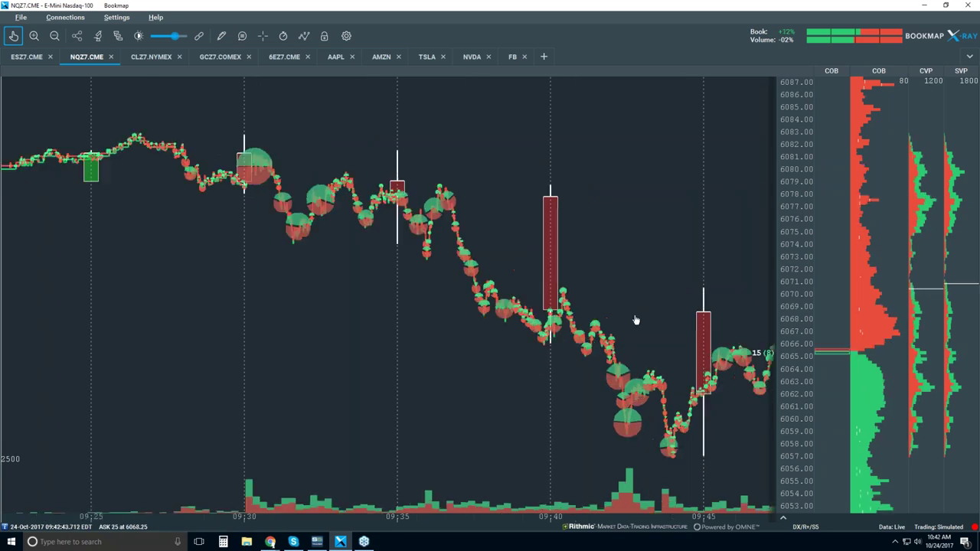
{"action": "scroll", "coordinate": [635, 320], "scroll_direction": "up", "scroll_amount": 2}
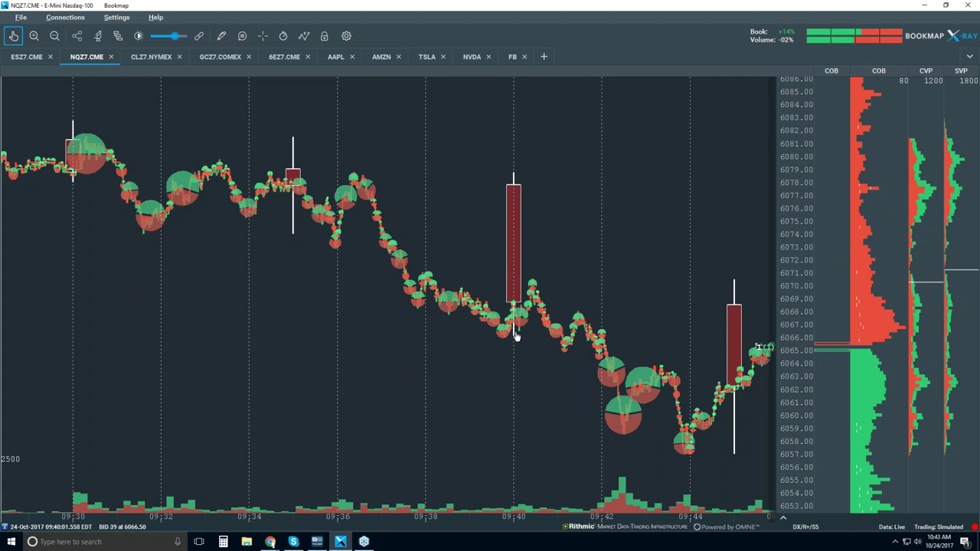
{"action": "scroll", "coordinate": [515, 337], "scroll_direction": "down", "scroll_amount": 1}
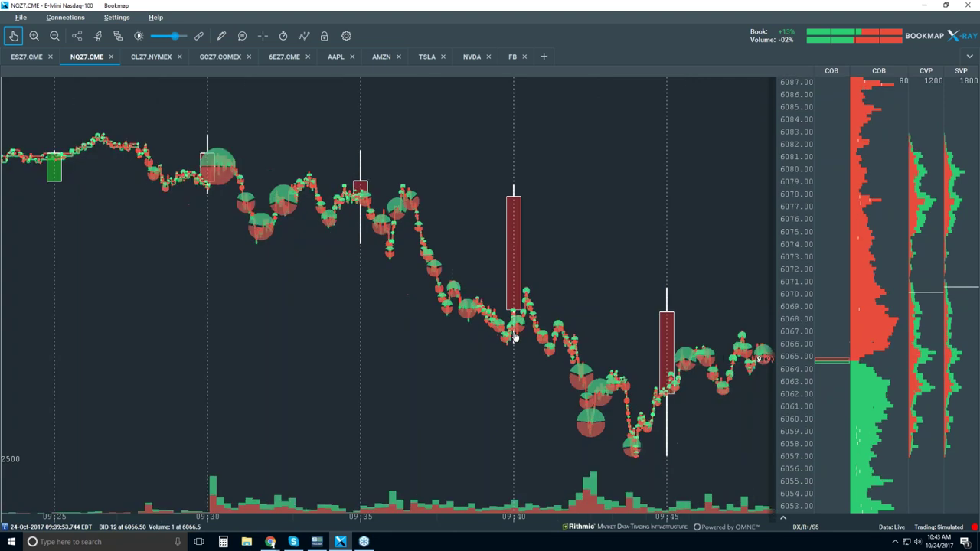
{"action": "scroll", "coordinate": [514, 337], "scroll_direction": "down", "scroll_amount": 1}
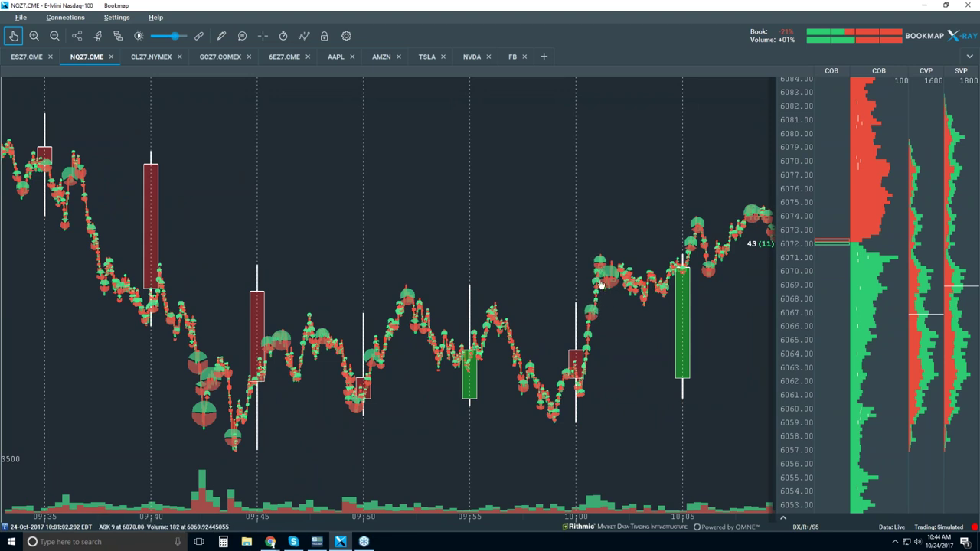
{"action": "scroll", "coordinate": [594, 309], "scroll_direction": "up", "scroll_amount": 1}
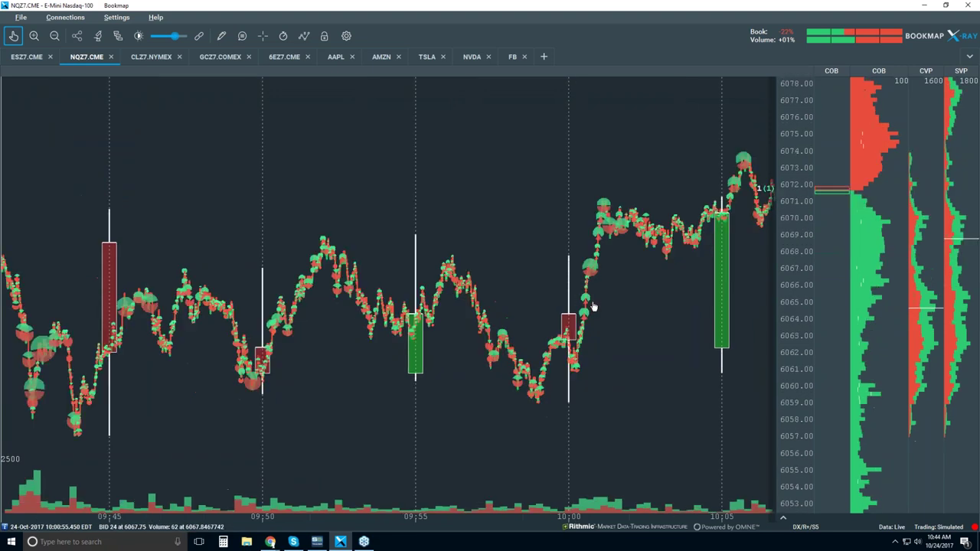
{"action": "scroll", "coordinate": [588, 264], "scroll_direction": "up", "scroll_amount": 3}
{"action": "scroll", "coordinate": [589, 264], "scroll_direction": "up", "scroll_amount": 4}
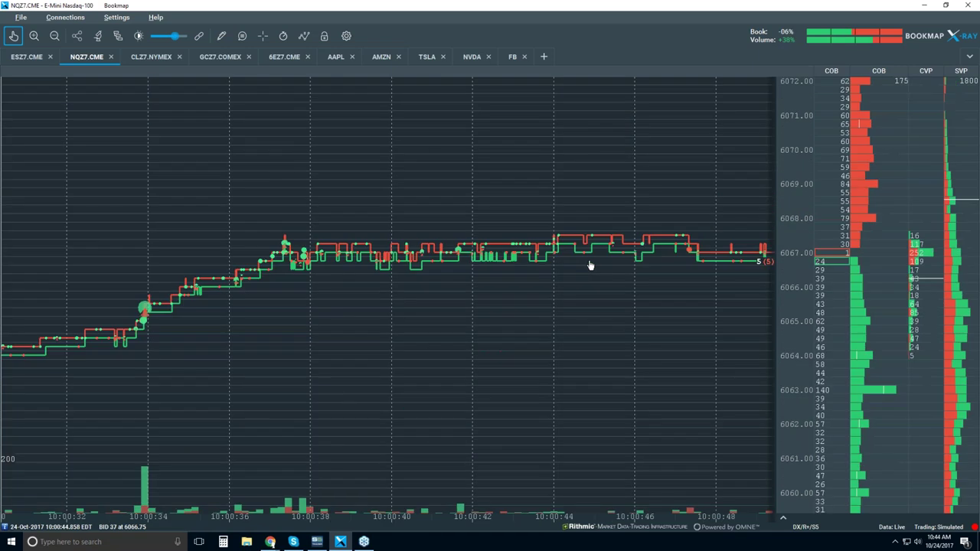
{"action": "scroll", "coordinate": [371, 247], "scroll_direction": "up", "scroll_amount": 2}
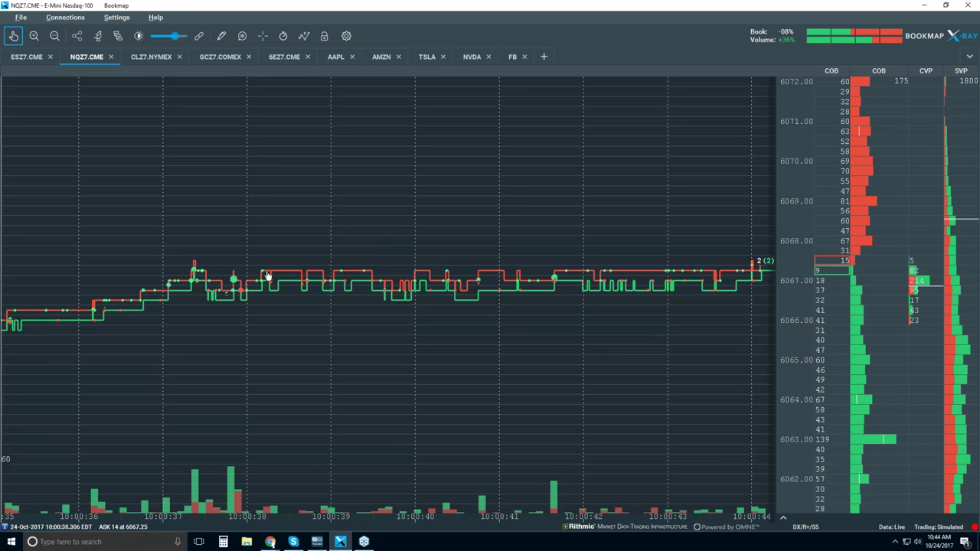
{"action": "scroll", "coordinate": [345, 277], "scroll_direction": "up", "scroll_amount": 3}
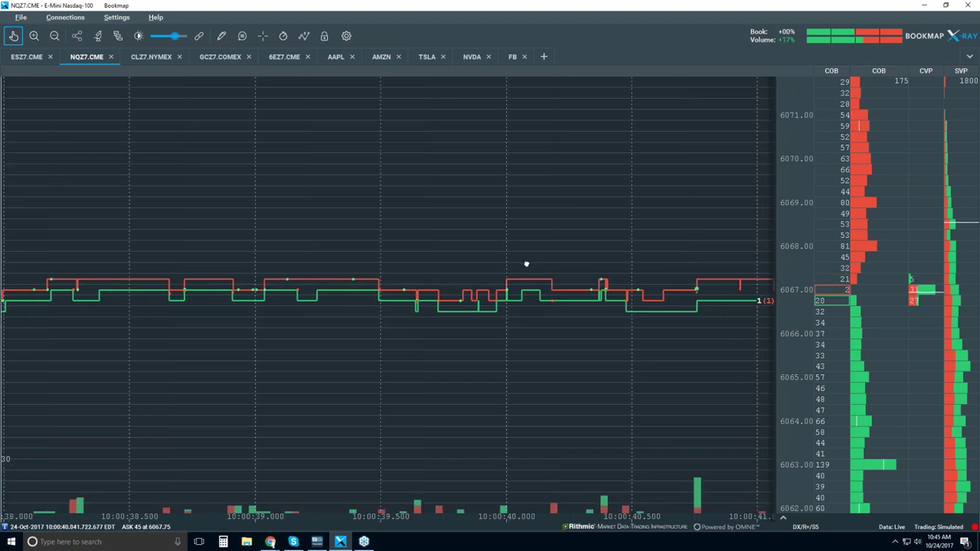
- Enable the data tooltip and inspect the individual trade at 6067.00 near 10:00:39 down to microsecond resolution
{"action": "left_click", "coordinate": [244, 39]}
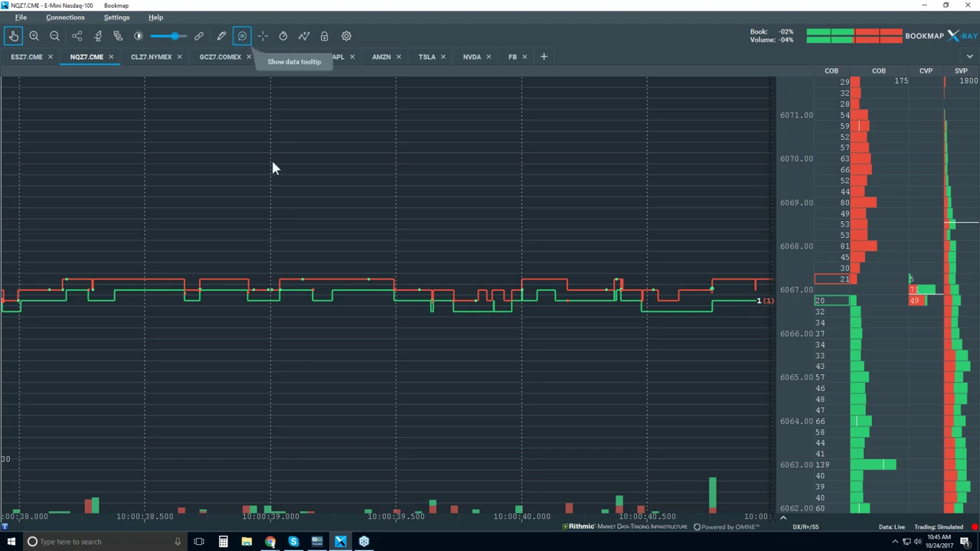
{"action": "mouse_move", "coordinate": [303, 286]}
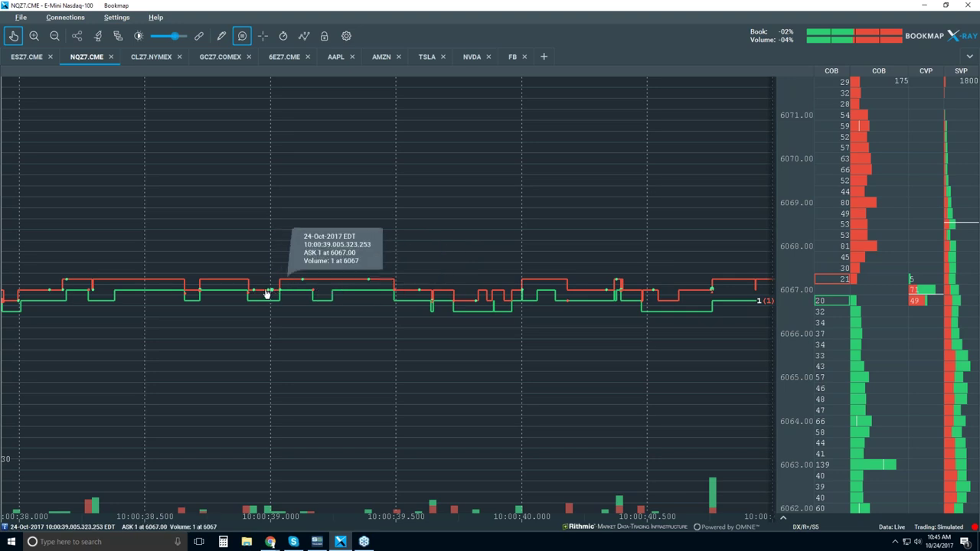
{"action": "scroll", "coordinate": [281, 299], "scroll_direction": "up", "scroll_amount": 5}
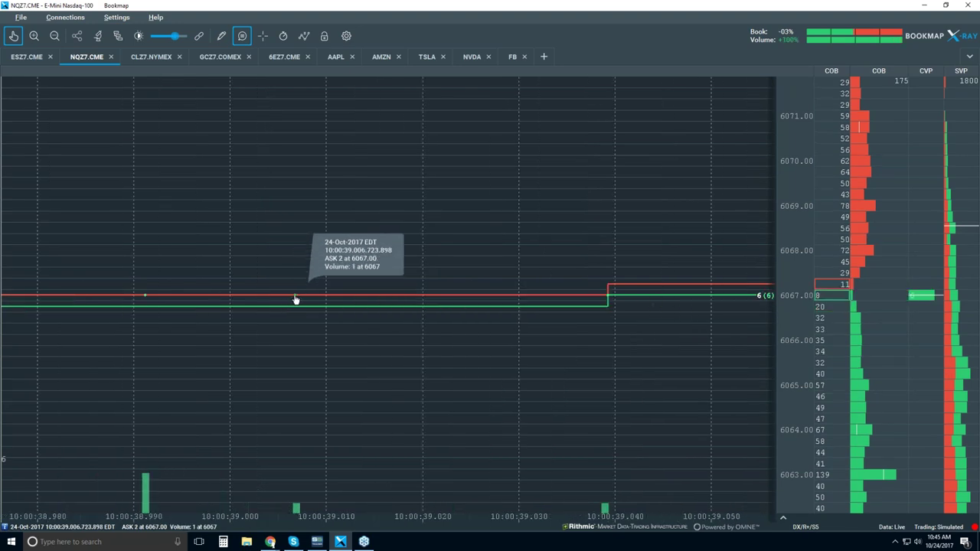
{"action": "scroll", "coordinate": [284, 302], "scroll_direction": "up", "scroll_amount": 5}
{"action": "scroll", "coordinate": [282, 297], "scroll_direction": "up", "scroll_amount": 3}
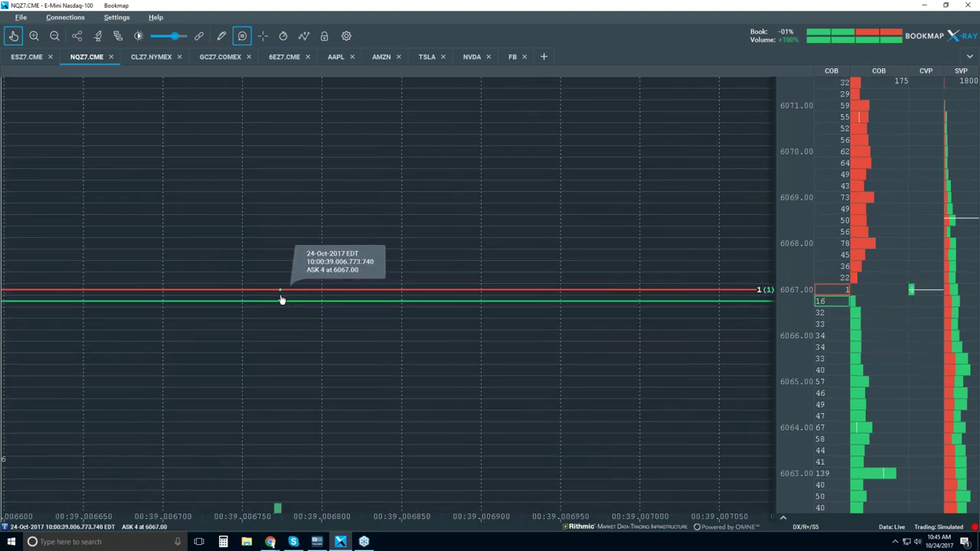
{"action": "scroll", "coordinate": [300, 414], "scroll_direction": "up", "scroll_amount": 5}
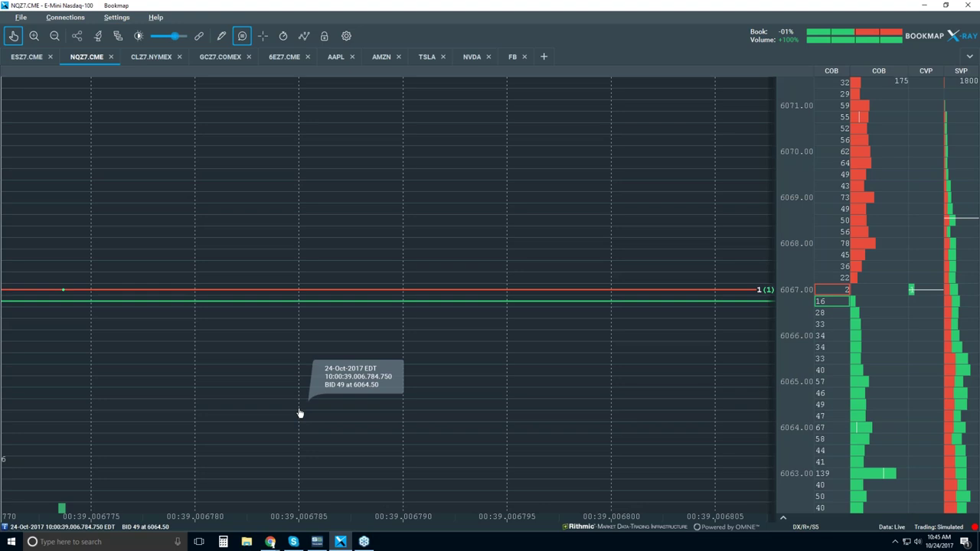
{"action": "scroll", "coordinate": [229, 352], "scroll_direction": "up", "scroll_amount": 2}
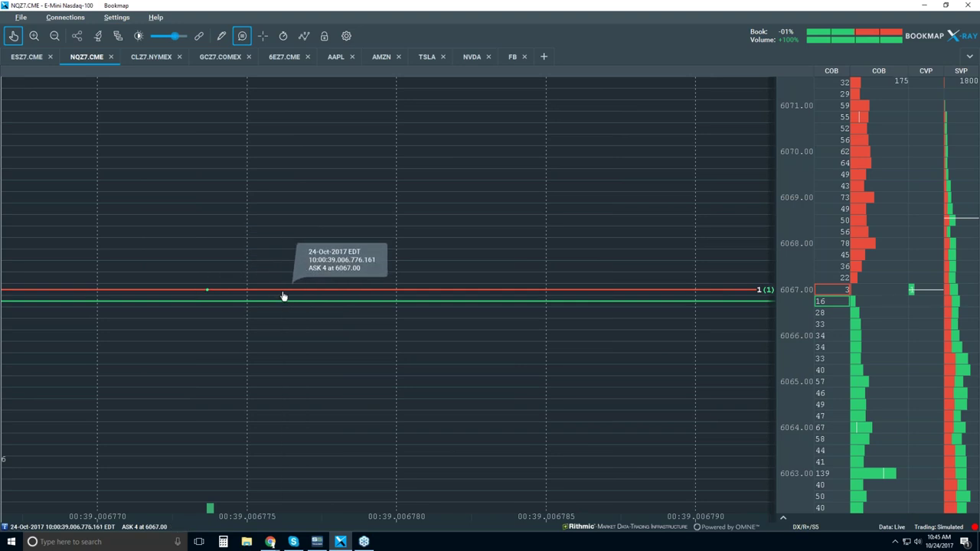
- Examine the price action around the 10:00:39 trade over progressively longer time spans, from microseconds back to over a minute
{"action": "scroll", "coordinate": [286, 300], "scroll_direction": "down", "scroll_amount": 5}
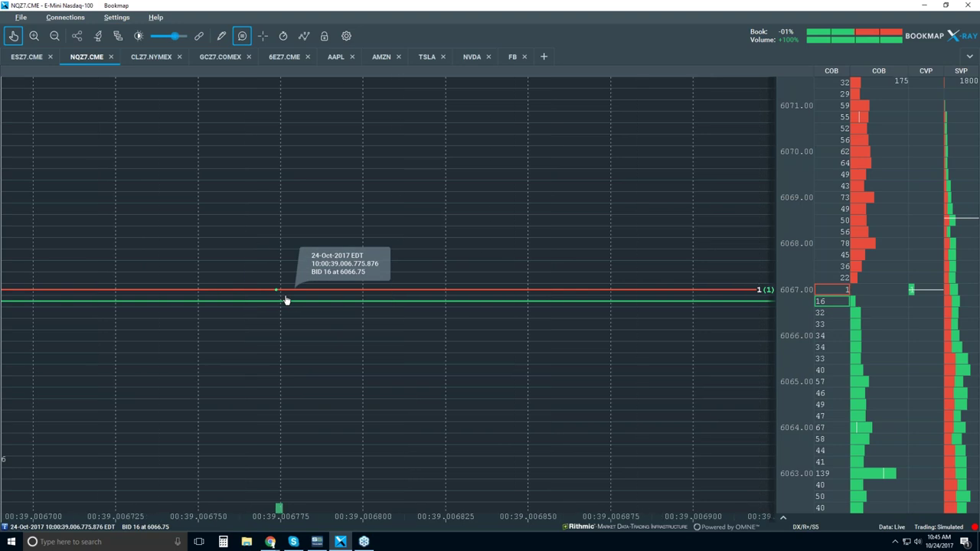
{"action": "scroll", "coordinate": [286, 300], "scroll_direction": "down", "scroll_amount": 6}
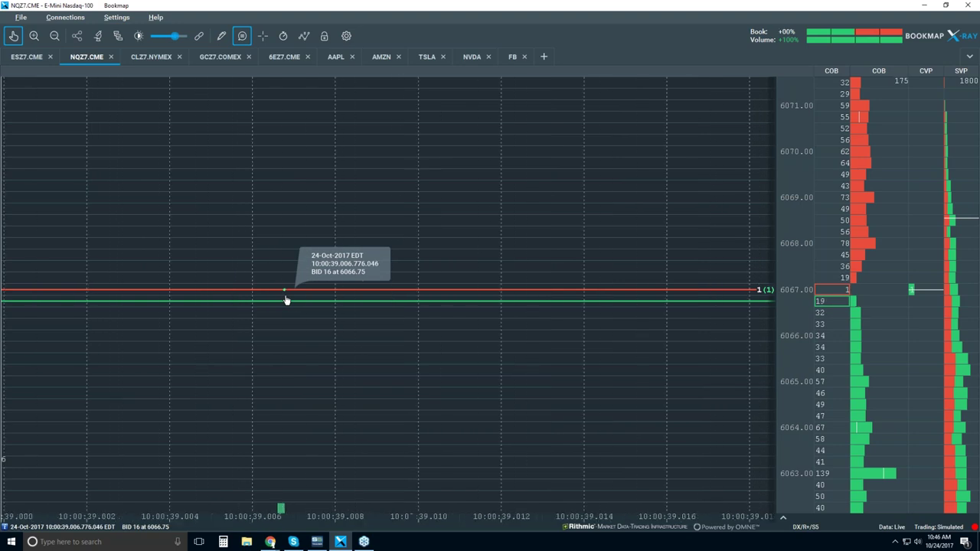
{"action": "scroll", "coordinate": [287, 300], "scroll_direction": "down", "scroll_amount": 5}
{"action": "scroll", "coordinate": [286, 300], "scroll_direction": "down", "scroll_amount": 8}
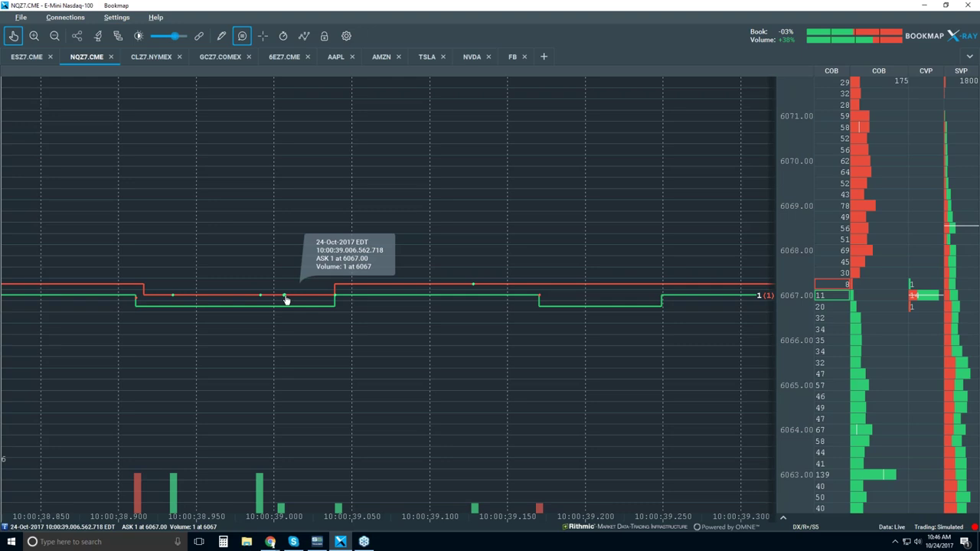
{"action": "scroll", "coordinate": [286, 300], "scroll_direction": "down", "scroll_amount": 10}
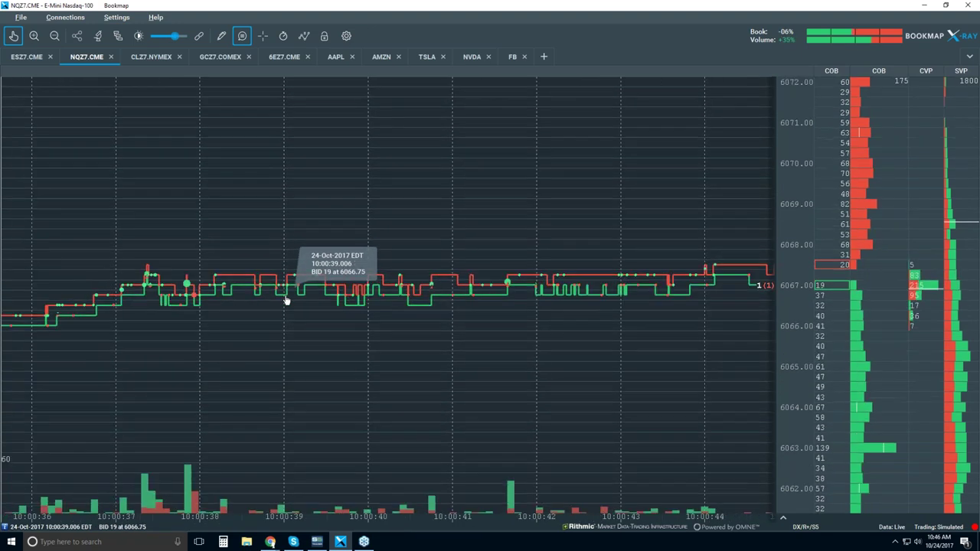
{"action": "scroll", "coordinate": [287, 301], "scroll_direction": "down", "scroll_amount": 3}
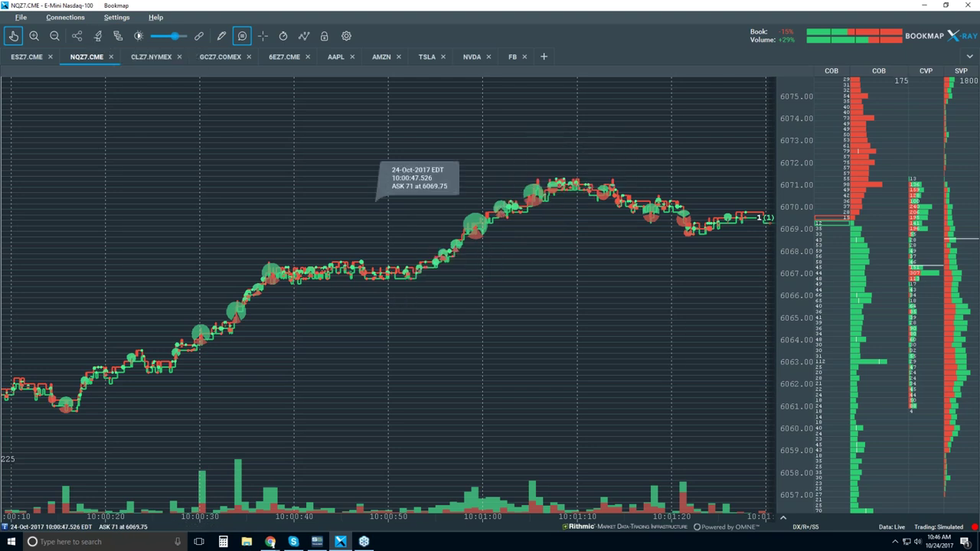
- Compare the trade path with the five-minute candlesticks over progressively longer spans, from the 10:00 rally back to the 09:30–09:45 sell-off
{"action": "scroll", "coordinate": [378, 200], "scroll_direction": "down", "scroll_amount": 5}
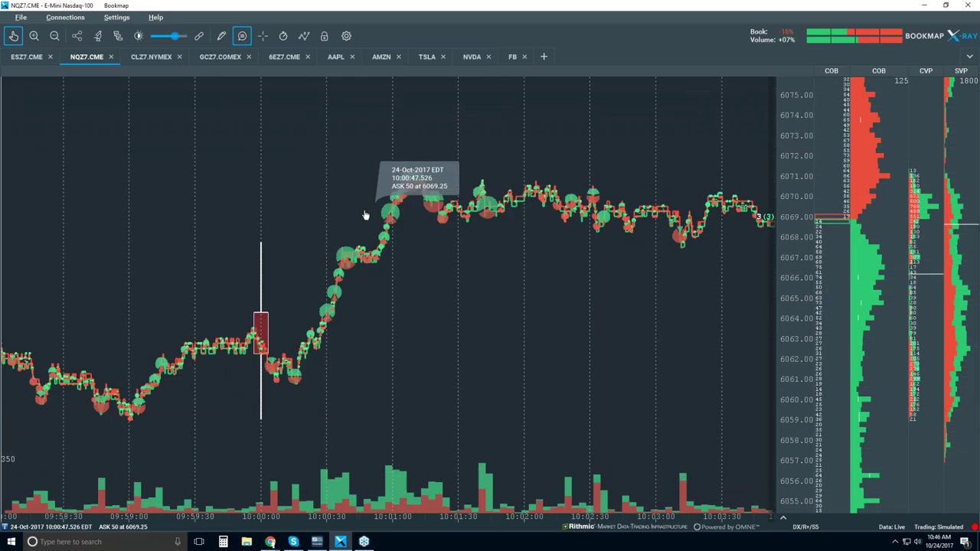
{"action": "scroll", "coordinate": [365, 215], "scroll_direction": "down", "scroll_amount": 3}
{"action": "scroll", "coordinate": [365, 215], "scroll_direction": "down", "scroll_amount": 3}
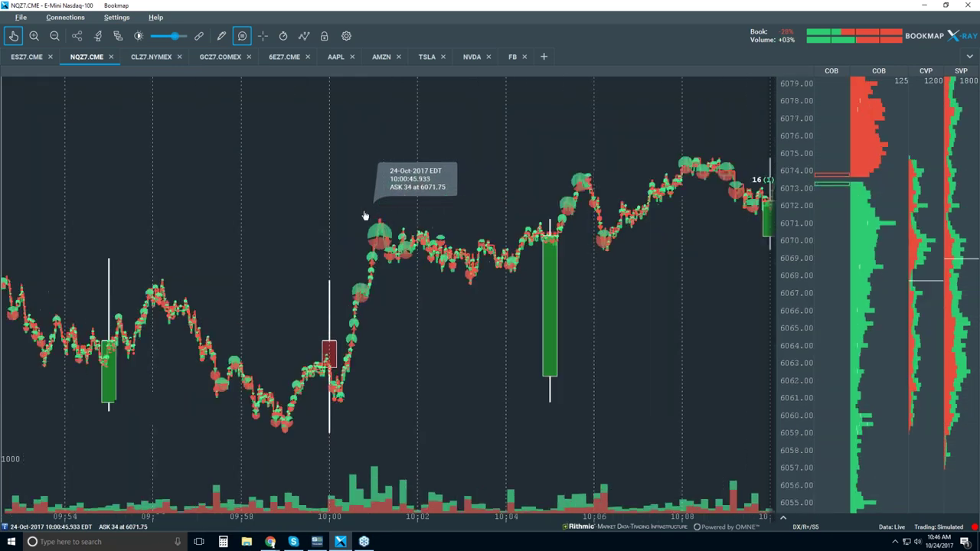
{"action": "scroll", "coordinate": [365, 215], "scroll_direction": "down", "scroll_amount": 3}
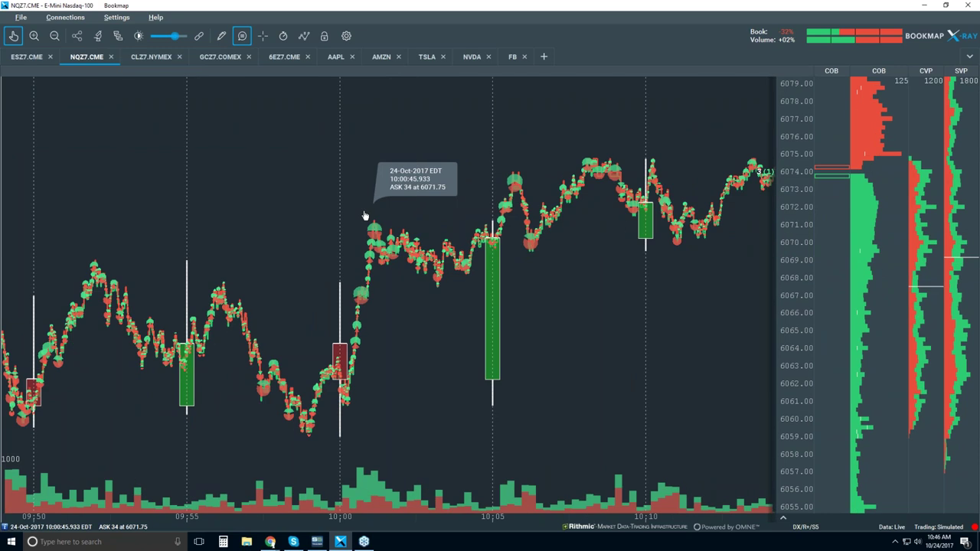
{"action": "scroll", "coordinate": [365, 215], "scroll_direction": "down", "scroll_amount": 3}
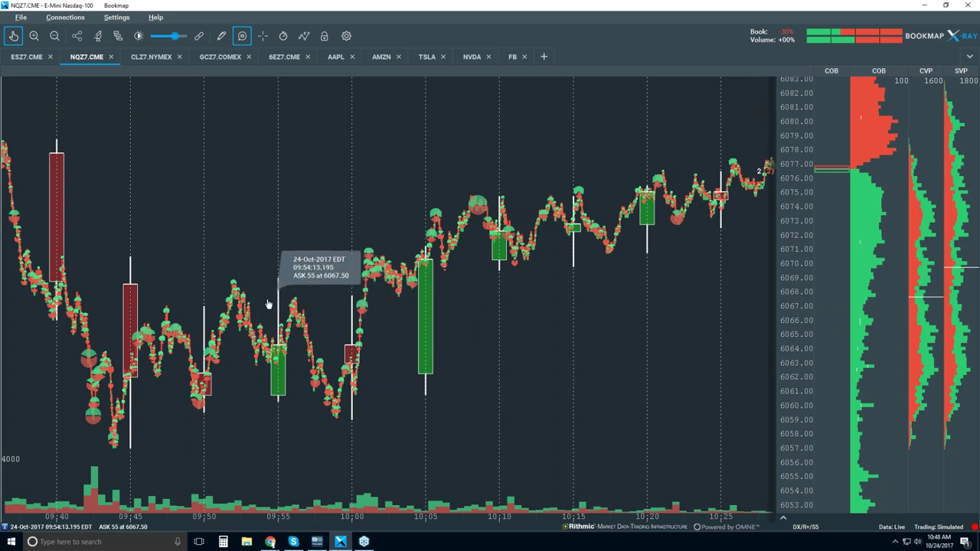
{"action": "scroll", "coordinate": [191, 226], "scroll_direction": "left", "scroll_amount": 5}
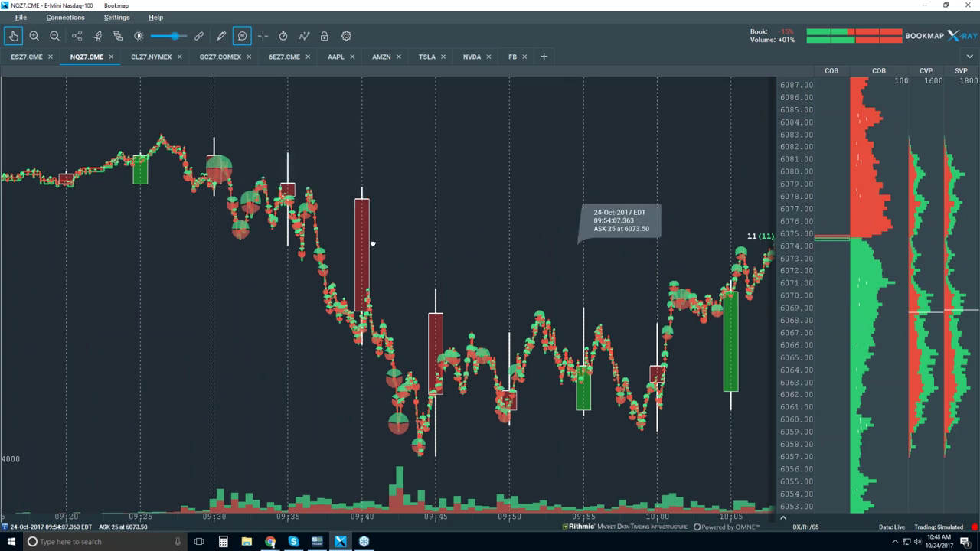
{"action": "left_click_drag", "start_coordinate": [571, 258], "coordinate": [199, 157]}
- Return the chart to the live market and focus on the price action since 10:40
{"action": "left_click", "coordinate": [13, 36]}
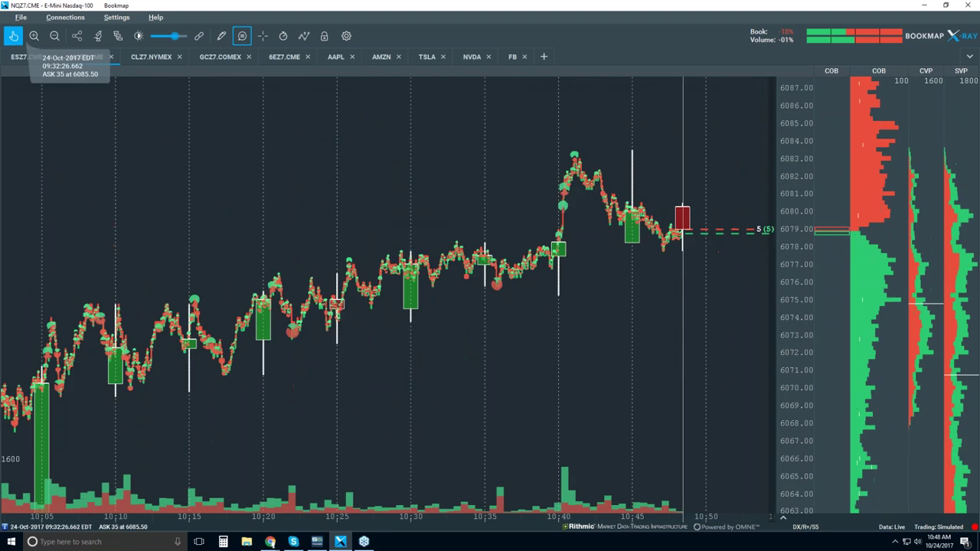
{"action": "scroll", "coordinate": [310, 186], "scroll_direction": "down", "scroll_amount": 3}
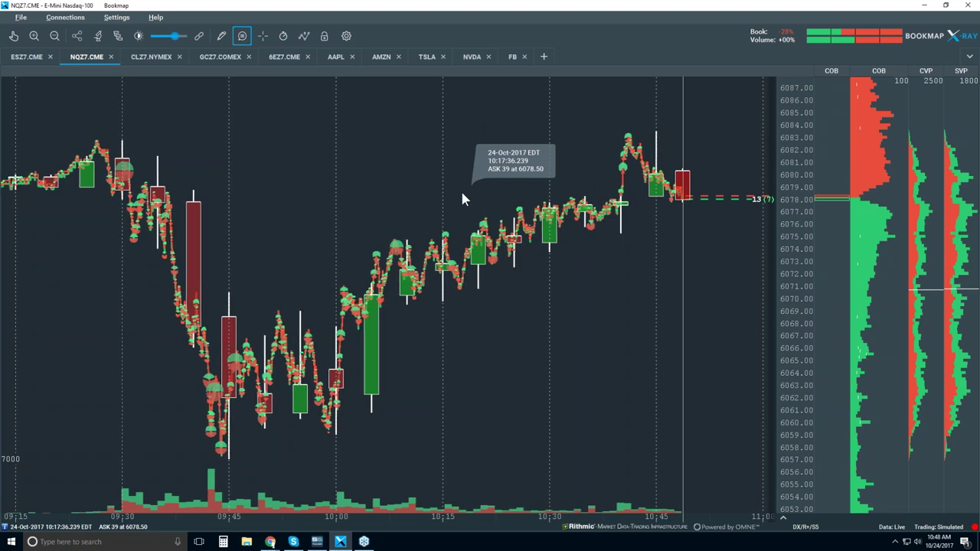
{"action": "scroll", "coordinate": [553, 158], "scroll_direction": "up", "scroll_amount": 4}
{"action": "scroll", "coordinate": [553, 158], "scroll_direction": "up", "scroll_amount": 3}
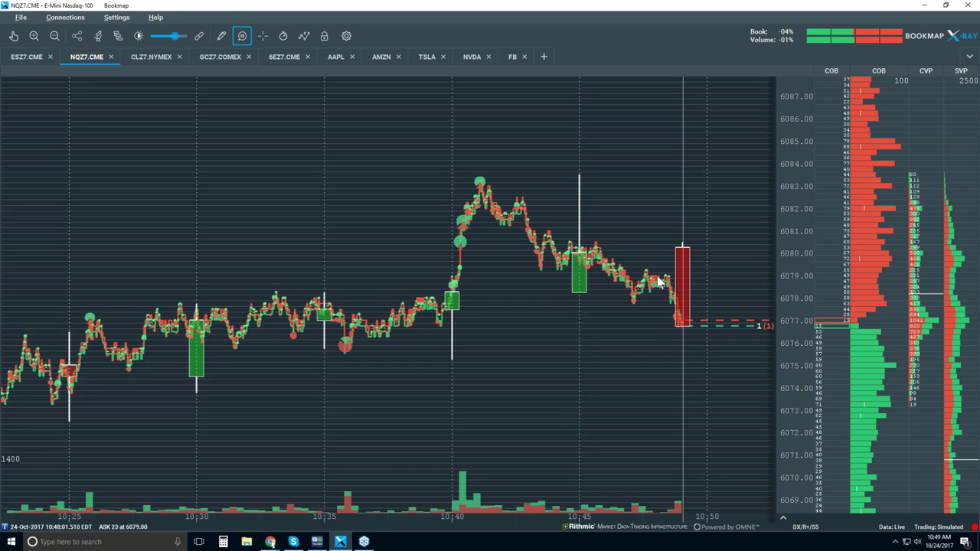
{"action": "scroll", "coordinate": [656, 272], "scroll_direction": "up", "scroll_amount": 5}
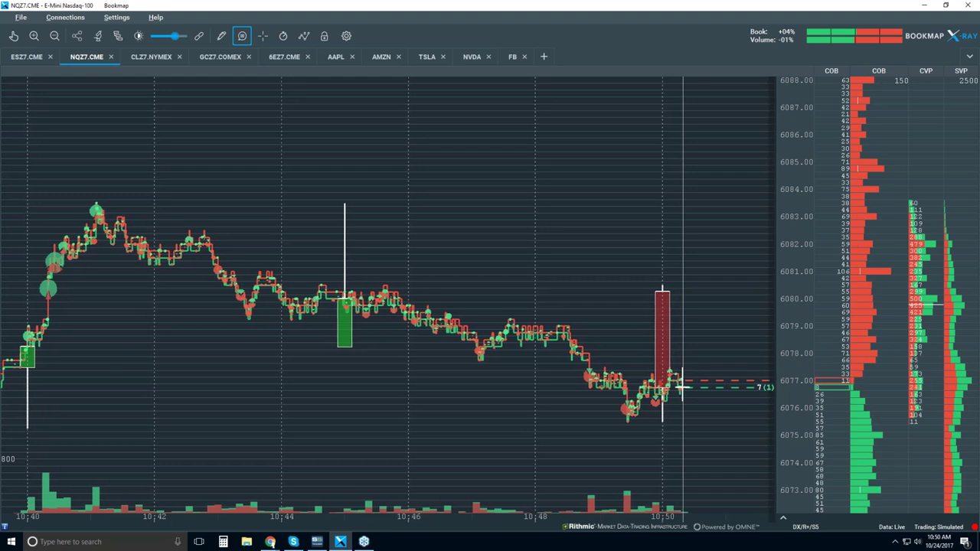
- Turn on the Heatmap and Extended layers for the NQZ7.CME chart
{"action": "left_click", "coordinate": [304, 36]}
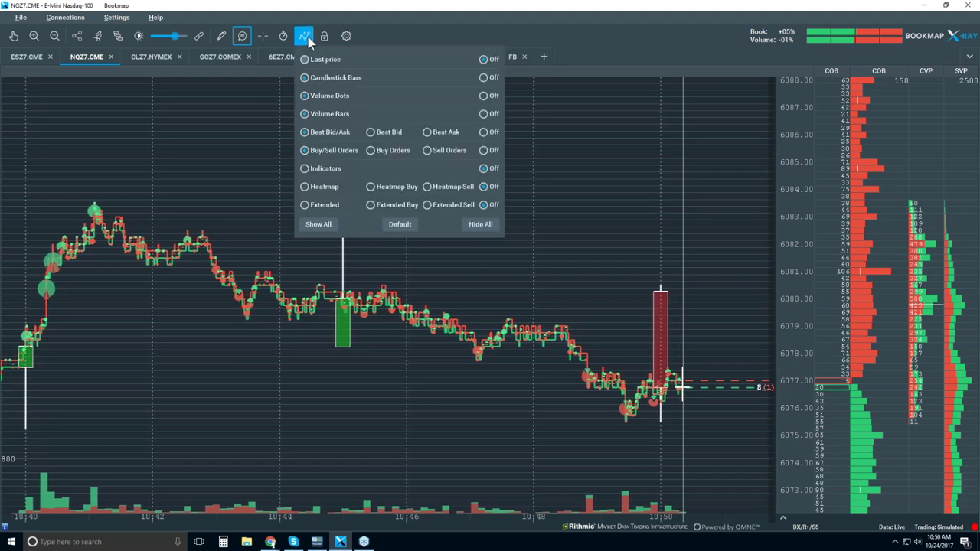
{"action": "left_click", "coordinate": [324, 206]}
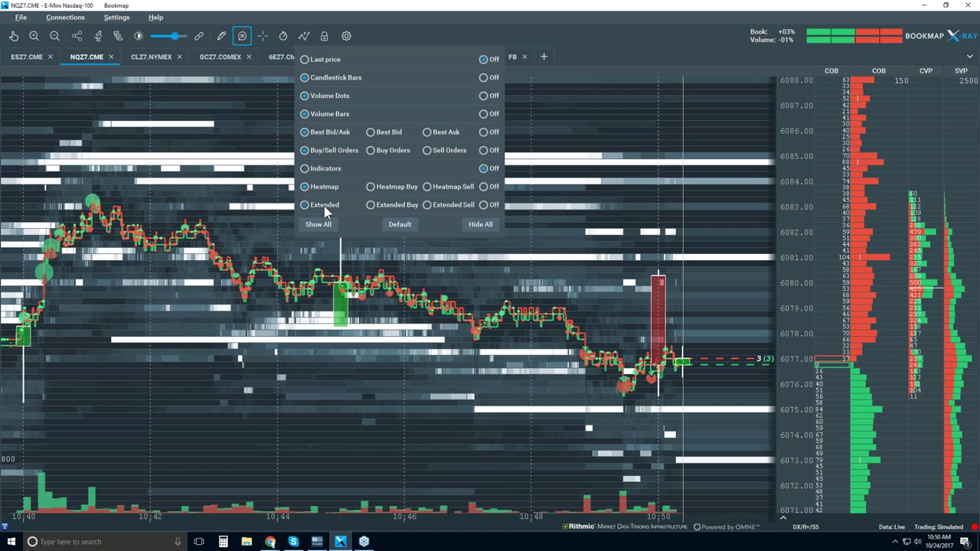
{"action": "left_click", "coordinate": [634, 195]}
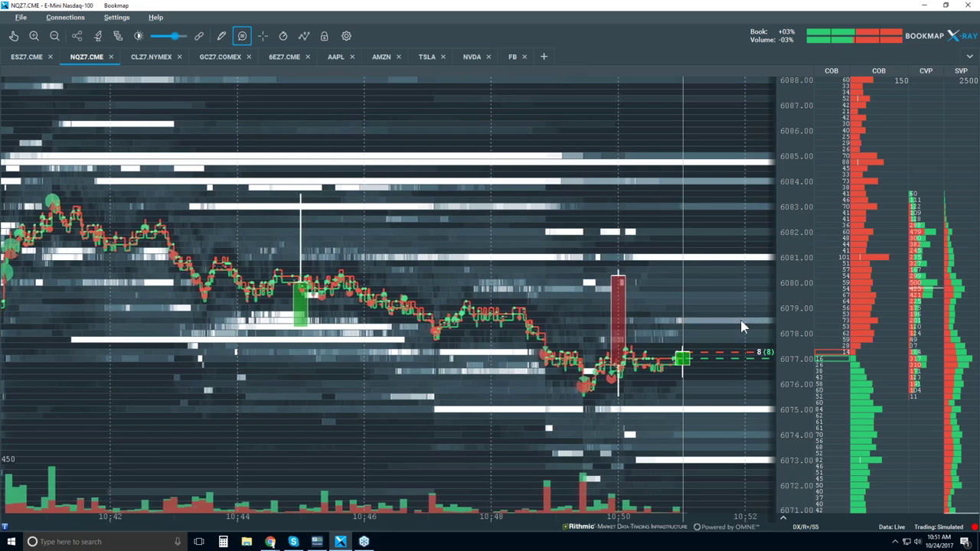
- Inspect the resting sell liquidity just above price around 6078.50 and turn off the data tooltip
{"action": "mouse_move", "coordinate": [665, 331]}
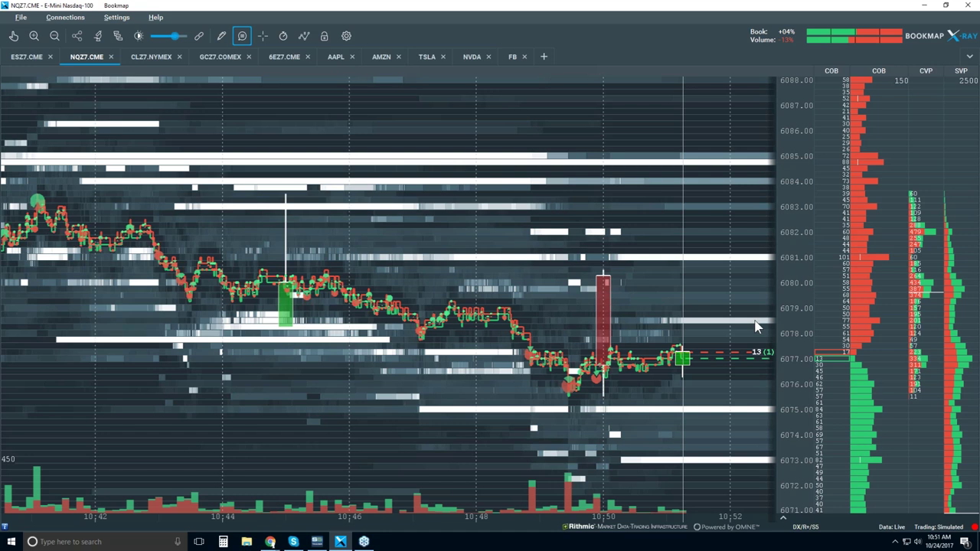
{"action": "scroll", "coordinate": [668, 325], "scroll_direction": "up", "scroll_amount": 1}
{"action": "scroll", "coordinate": [667, 321], "scroll_direction": "up", "scroll_amount": 3}
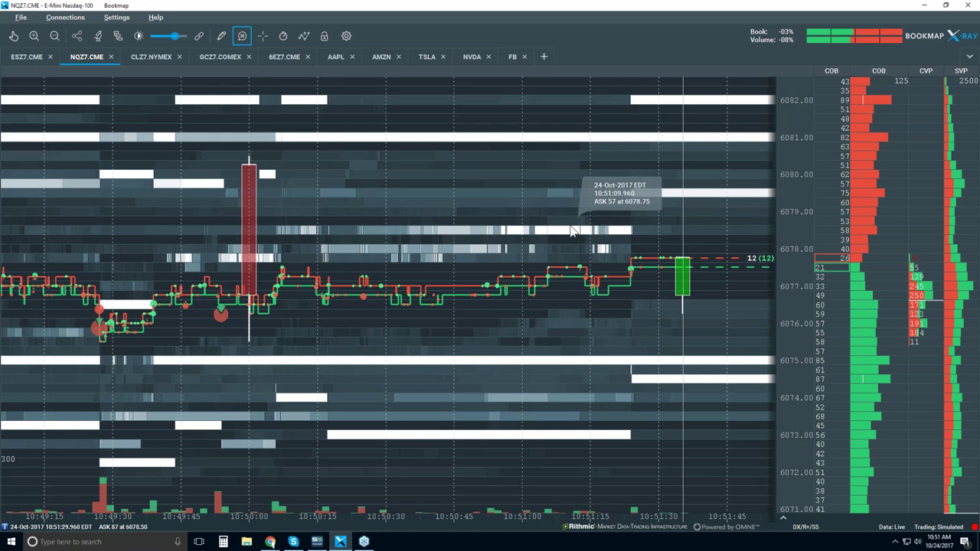
{"action": "left_click", "coordinate": [242, 36]}
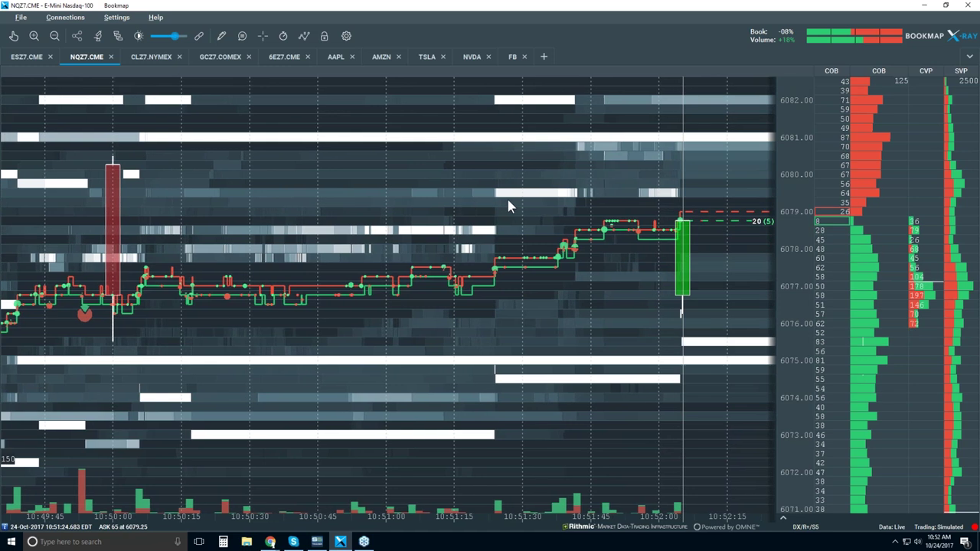
- Examine how the heatmap liquidity above and below the live price changes around 10:52
{"action": "scroll", "coordinate": [508, 199], "scroll_direction": "down", "scroll_amount": 2}
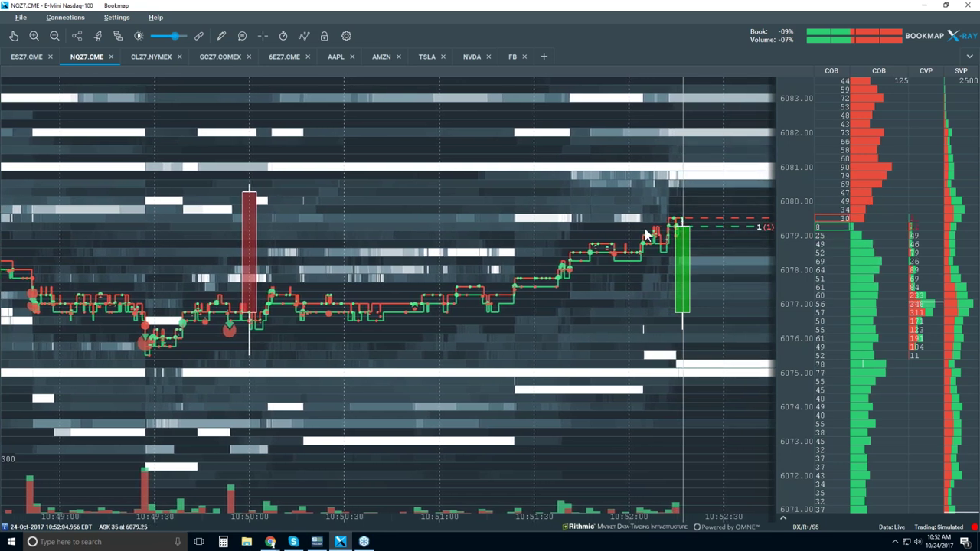
{"action": "scroll", "coordinate": [659, 236], "scroll_direction": "down", "scroll_amount": 5}
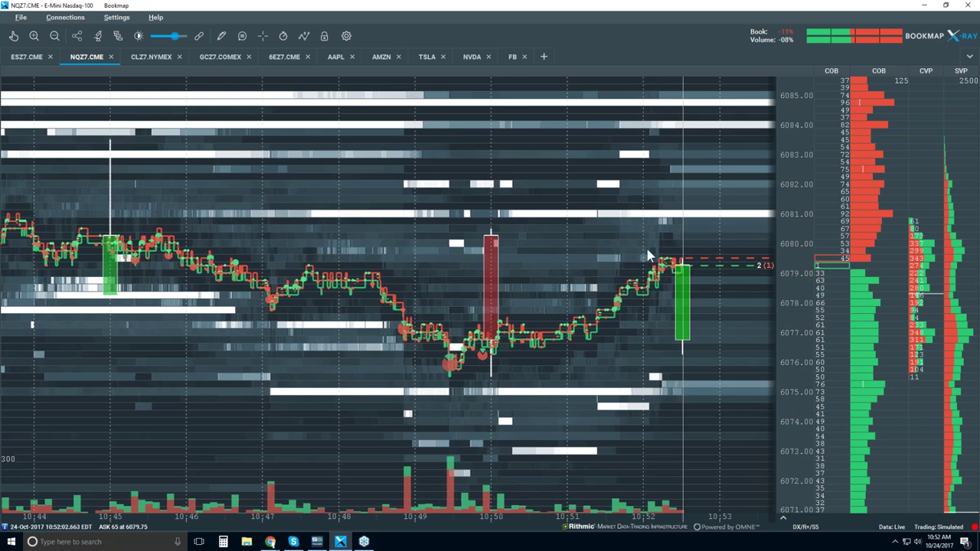
{"action": "scroll", "coordinate": [648, 241], "scroll_direction": "down", "scroll_amount": 2}
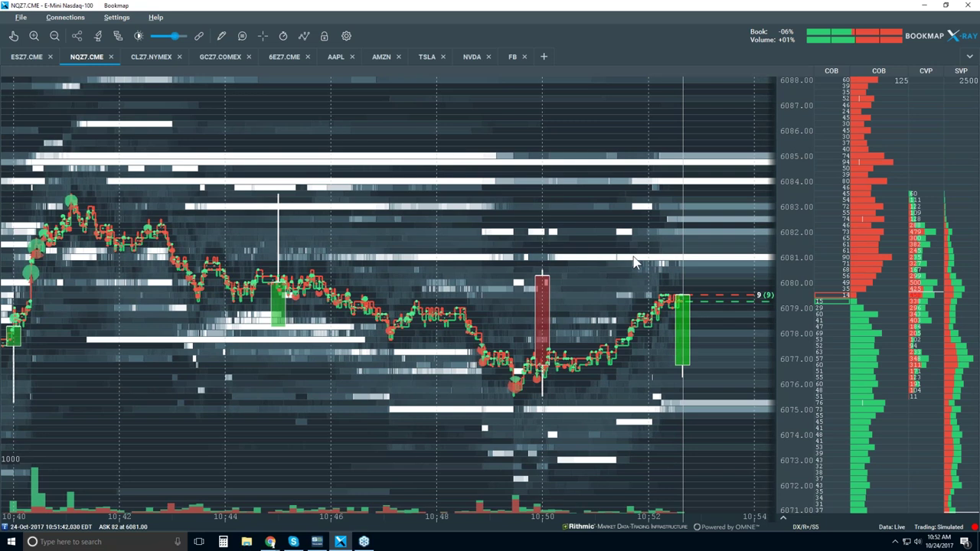
{"action": "scroll", "coordinate": [644, 255], "scroll_direction": "up", "scroll_amount": 2}
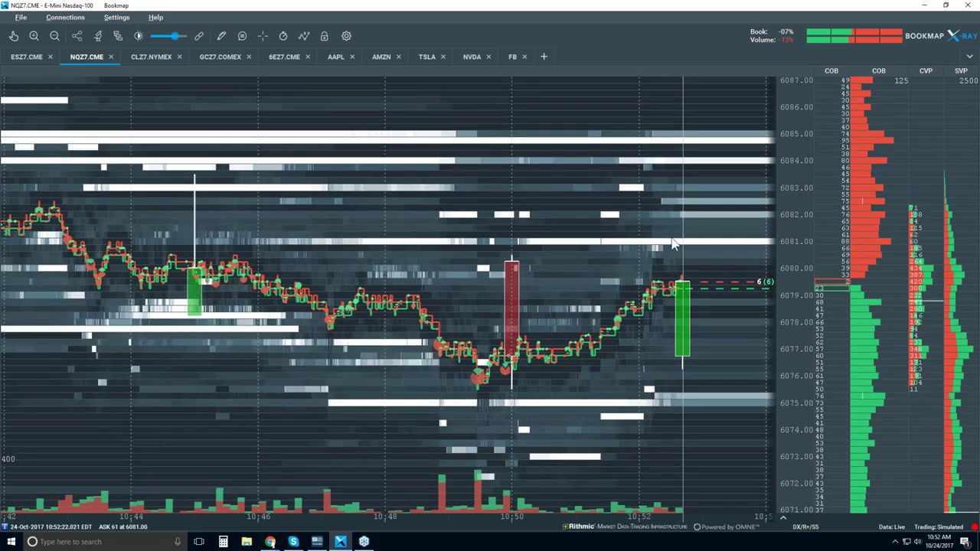
{"action": "scroll", "coordinate": [674, 230], "scroll_direction": "up", "scroll_amount": 3}
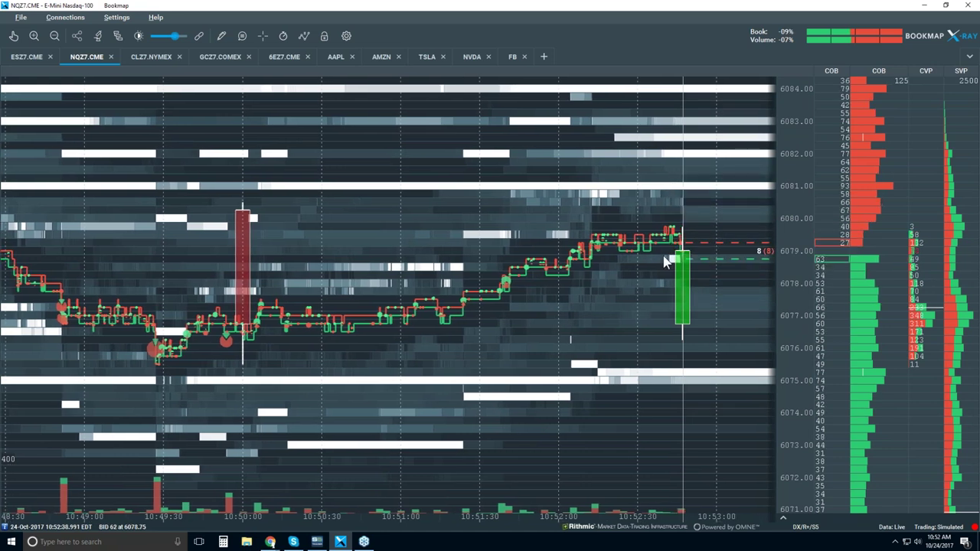
{"action": "scroll", "coordinate": [665, 261], "scroll_direction": "down", "scroll_amount": 1}
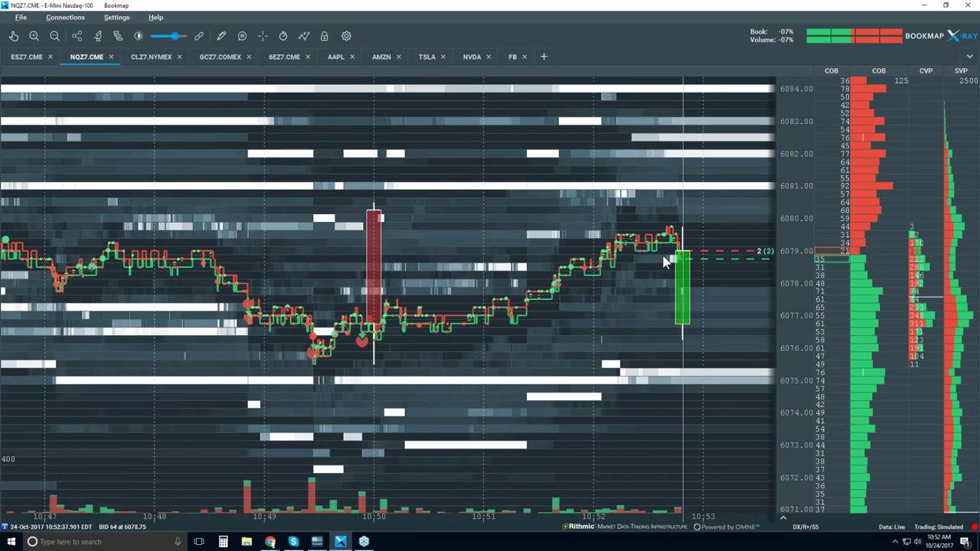
- Examine the heatmap over progressively longer spans, from the 10:40 spike back to before the 09:30 sell-off
{"action": "scroll", "coordinate": [665, 261], "scroll_direction": "down", "scroll_amount": 2}
{"action": "scroll", "coordinate": [665, 261], "scroll_direction": "down", "scroll_amount": 2}
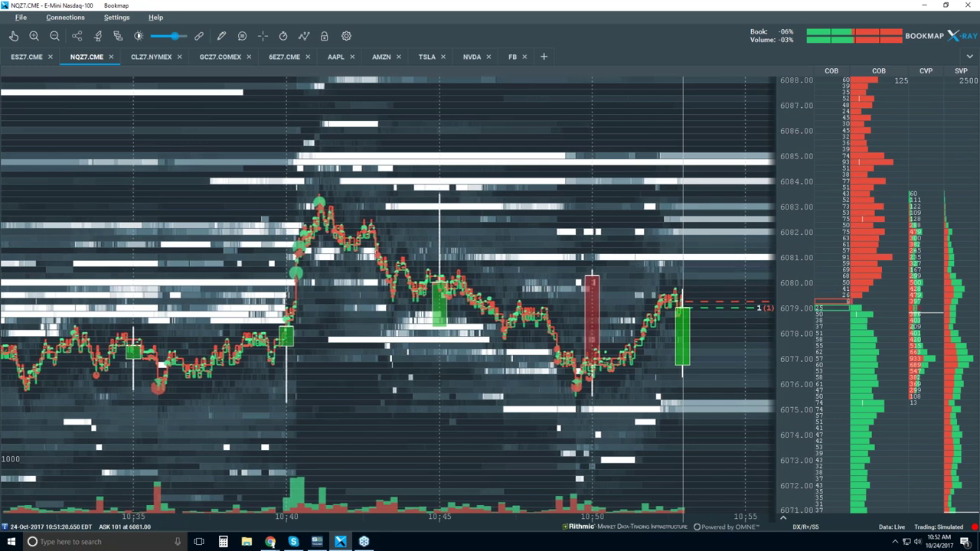
{"action": "scroll", "coordinate": [388, 299], "scroll_direction": "down", "scroll_amount": 2}
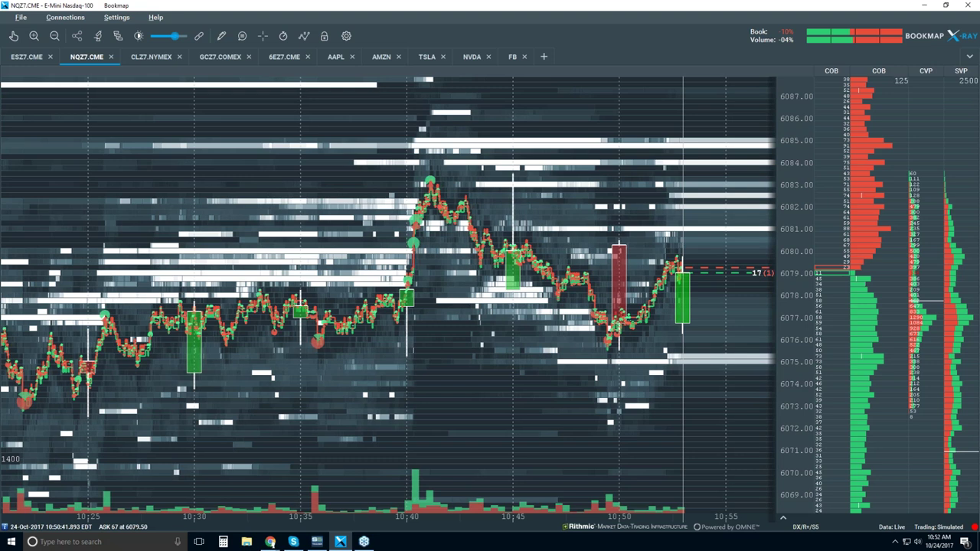
{"action": "scroll", "coordinate": [388, 298], "scroll_direction": "down", "scroll_amount": 2}
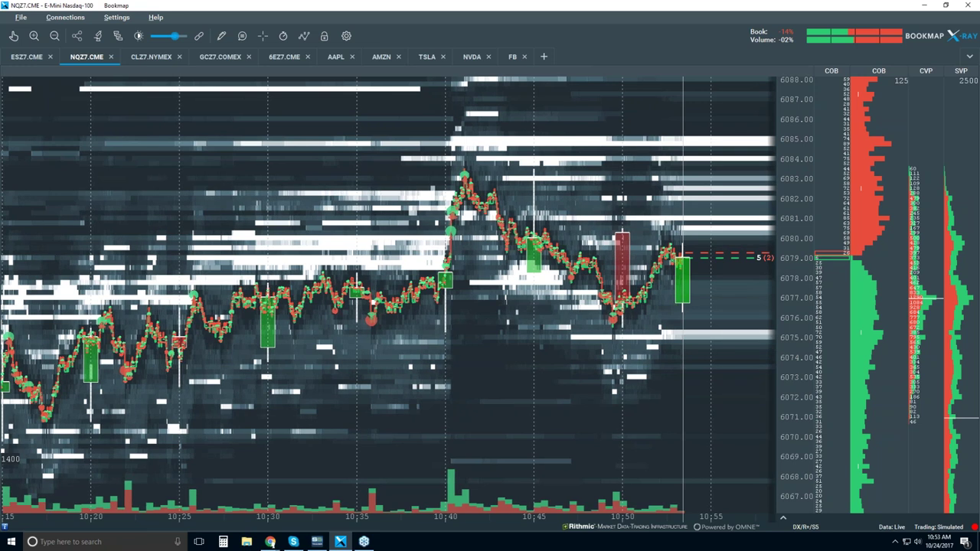
{"action": "scroll", "coordinate": [553, 209], "scroll_direction": "down", "scroll_amount": 3}
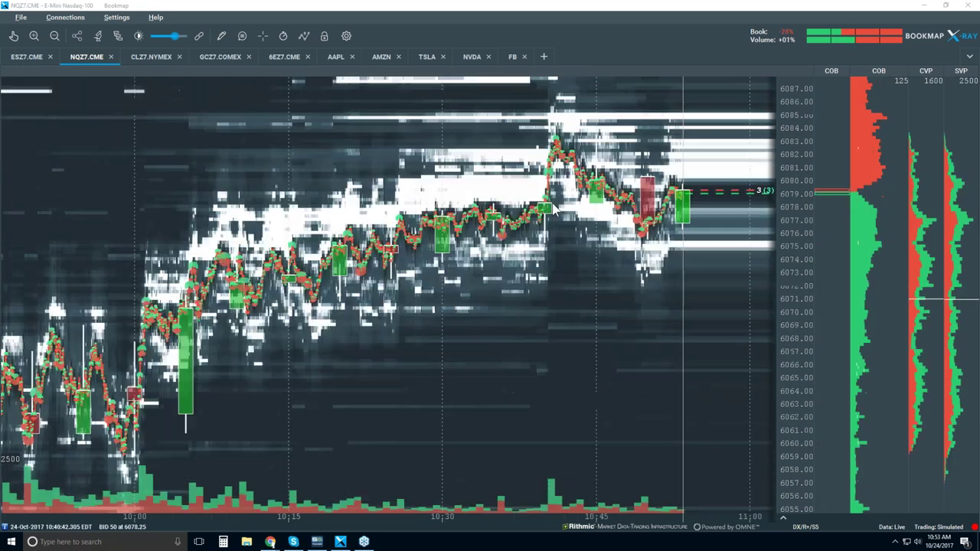
{"action": "scroll", "coordinate": [553, 209], "scroll_direction": "down", "scroll_amount": 3}
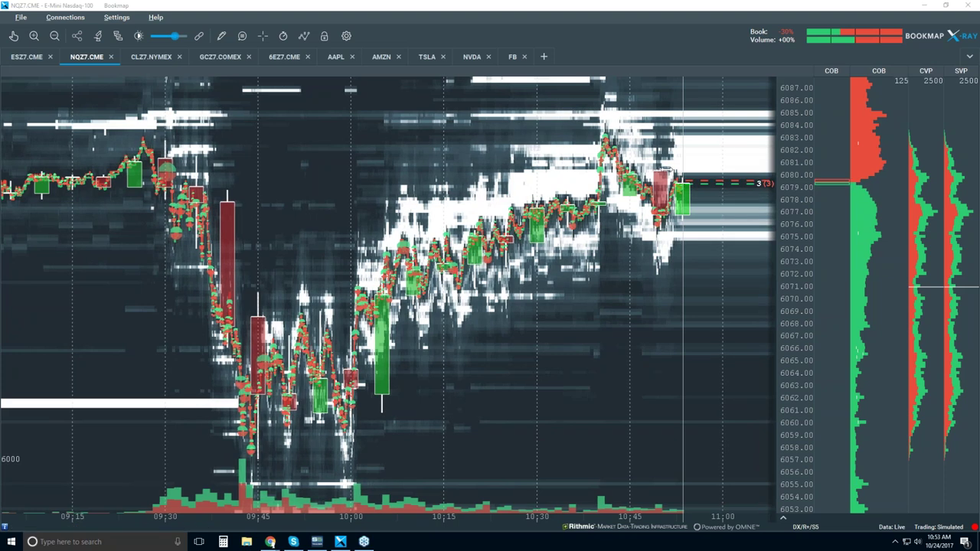
- Examine the resting liquidity between 6081.00 and 6085.00 above the live price, up close and across a wider price range
{"action": "scroll", "coordinate": [728, 218], "scroll_direction": "up", "scroll_amount": 5}
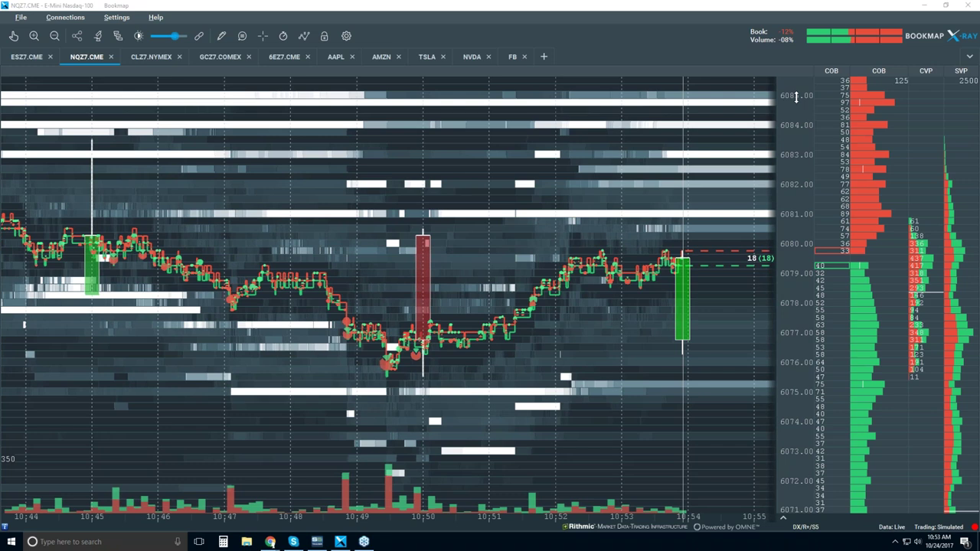
{"action": "scroll", "coordinate": [842, 198], "scroll_direction": "down", "scroll_amount": 3}
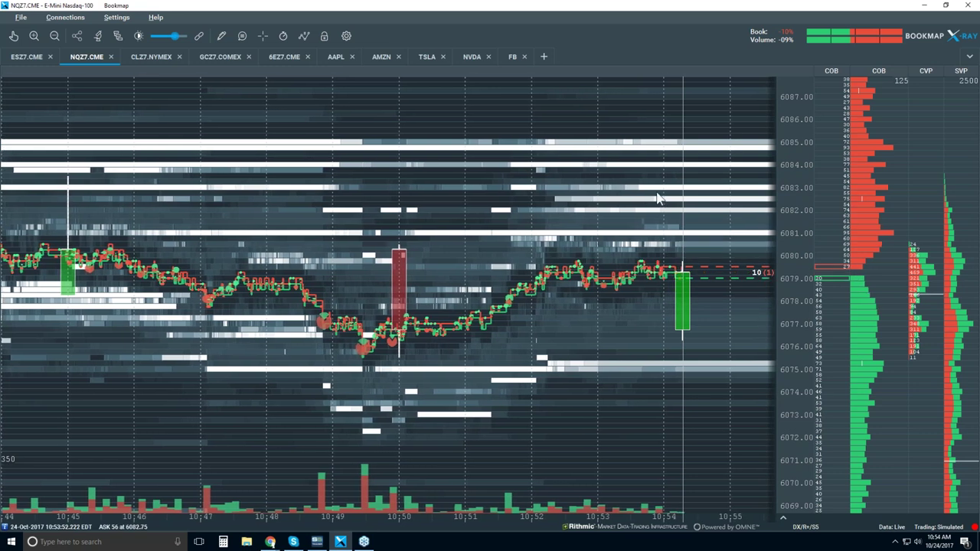
{"action": "scroll", "coordinate": [657, 197], "scroll_direction": "down", "scroll_amount": 3}
{"action": "scroll", "coordinate": [657, 197], "scroll_direction": "down", "scroll_amount": 5}
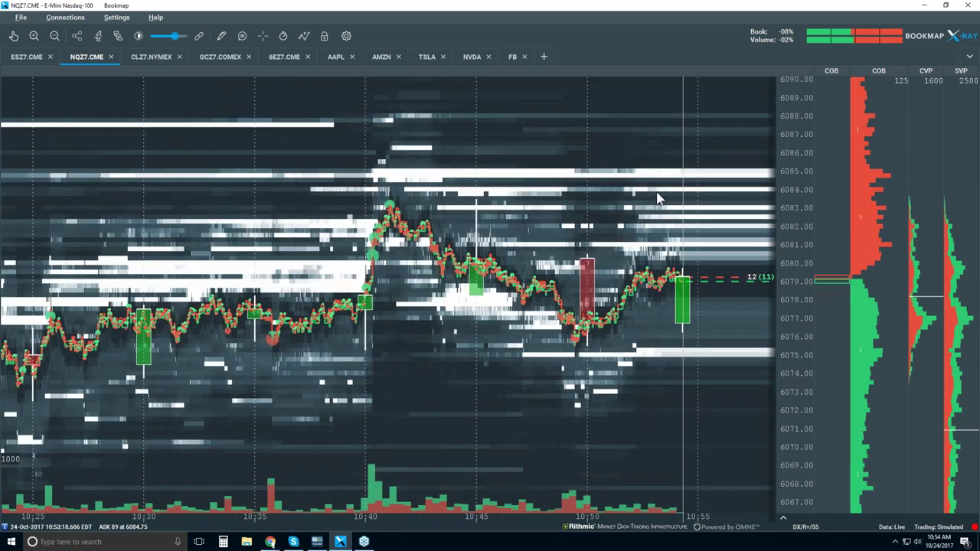
- Examine the heavy bid liquidity around 6061–6062 and the large volume dots of the 09:42 sell-off
{"action": "scroll", "coordinate": [656, 196], "scroll_direction": "down", "scroll_amount": 3}
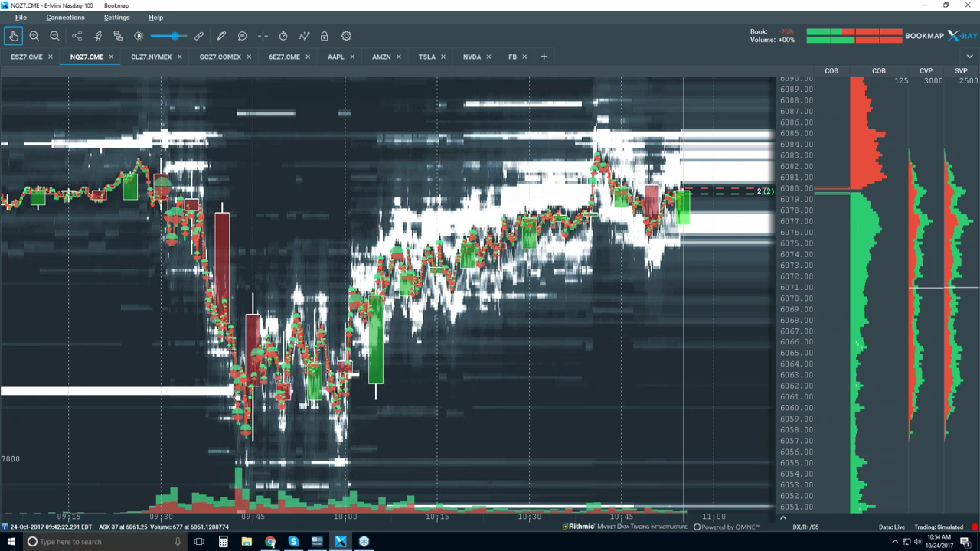
{"action": "scroll", "coordinate": [235, 395], "scroll_direction": "up", "scroll_amount": 5}
{"action": "scroll", "coordinate": [225, 330], "scroll_direction": "up", "scroll_amount": 3}
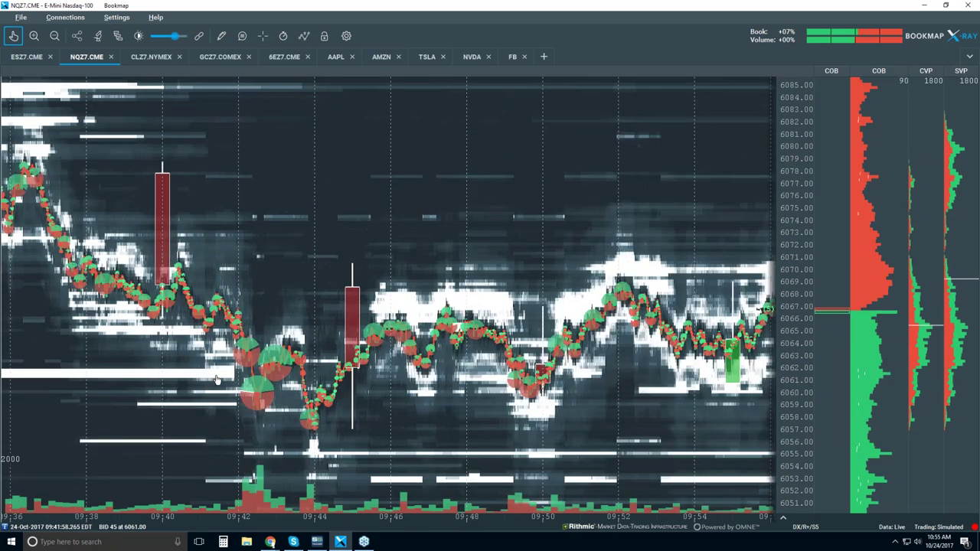
{"action": "scroll", "coordinate": [215, 350], "scroll_direction": "up", "scroll_amount": 5}
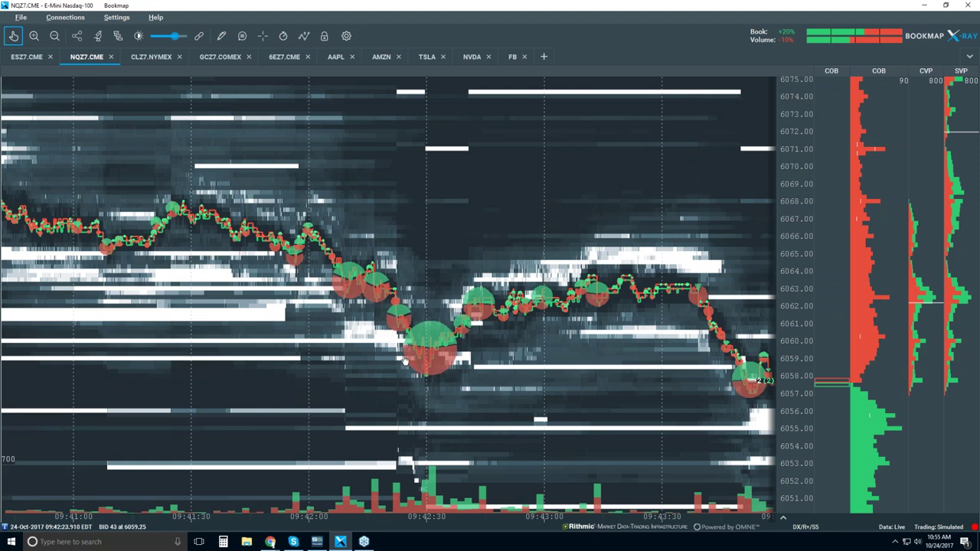
- Show the indicators on the chart and reduce the dot size of the volume dots
{"action": "left_click", "coordinate": [304, 36]}
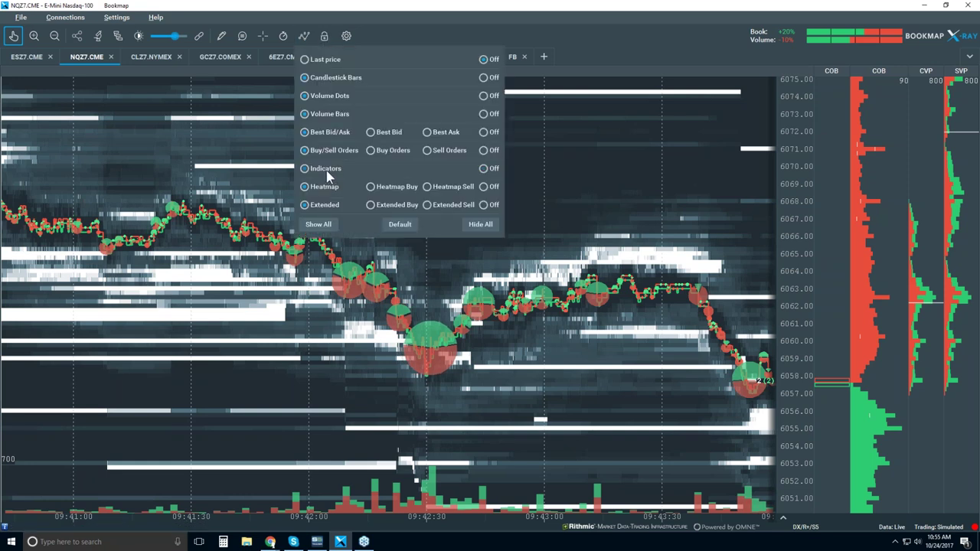
{"action": "left_click", "coordinate": [558, 218]}
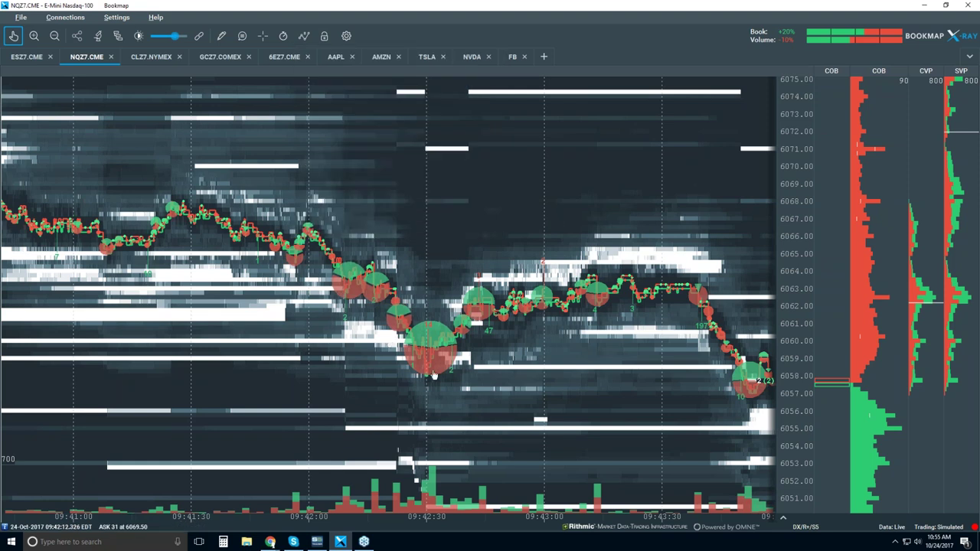
{"action": "left_click", "coordinate": [99, 37]}
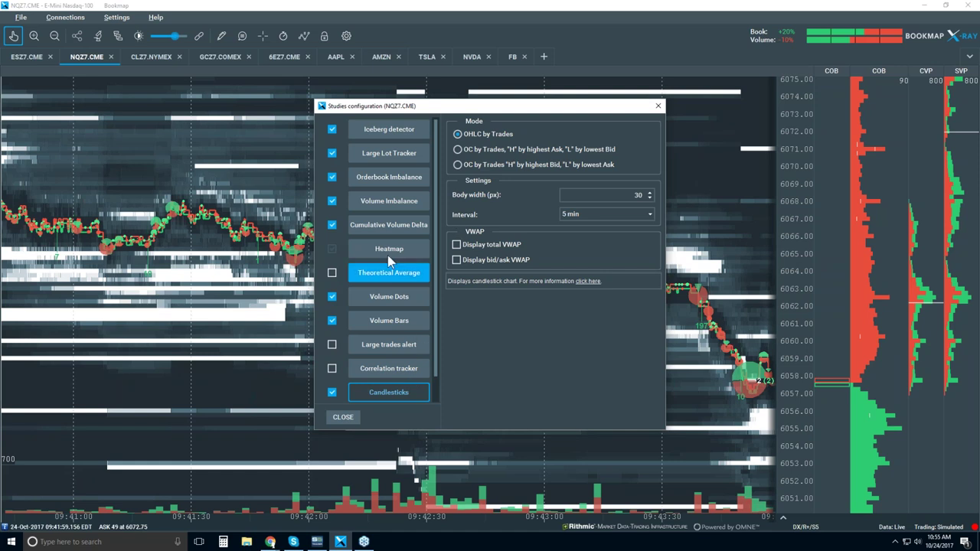
{"action": "left_click", "coordinate": [389, 296]}
{"action": "left_click_drag", "start_coordinate": [474, 170], "coordinate": [468, 170]}
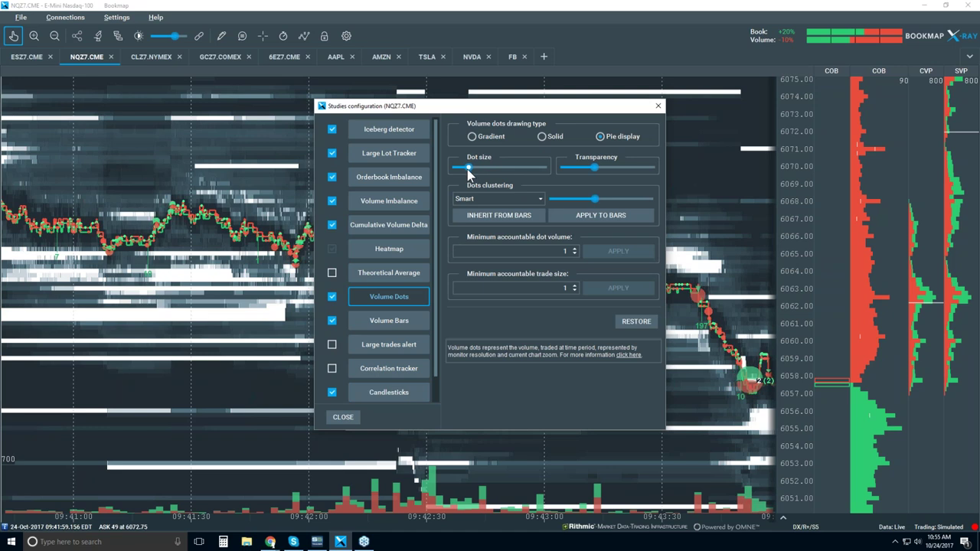
{"action": "left_click", "coordinate": [658, 106]}
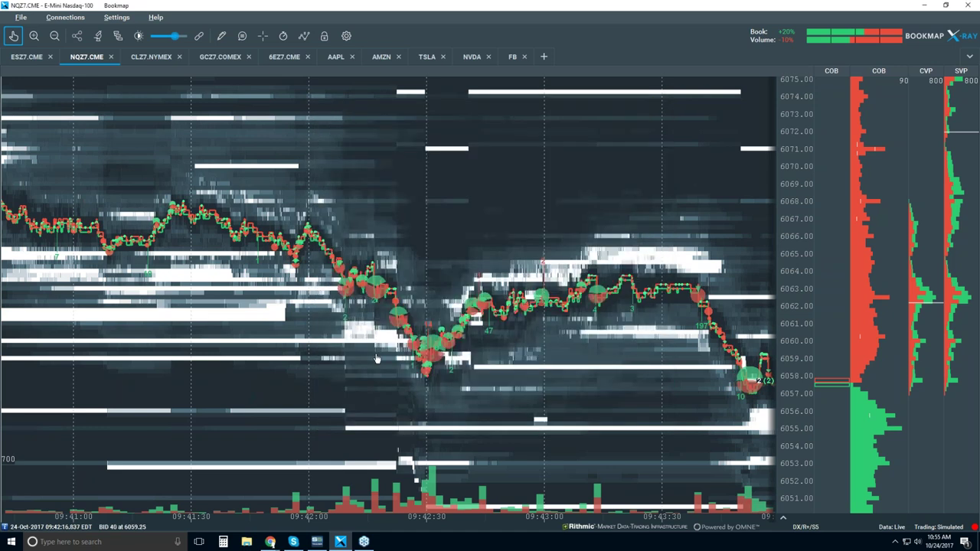
- Examine the indicator markers and volume dots around the 09:42:30 low, up close and across a wider span reaching 09:48
{"action": "scroll", "coordinate": [414, 325], "scroll_direction": "up", "scroll_amount": 3}
{"action": "scroll", "coordinate": [413, 325], "scroll_direction": "up", "scroll_amount": 1}
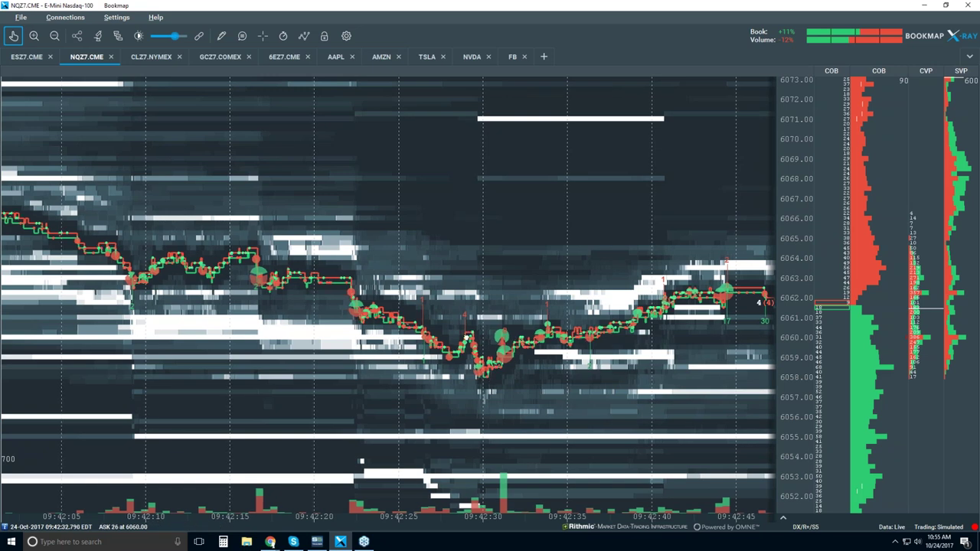
{"action": "scroll", "coordinate": [388, 295], "scroll_direction": "down", "scroll_amount": 3}
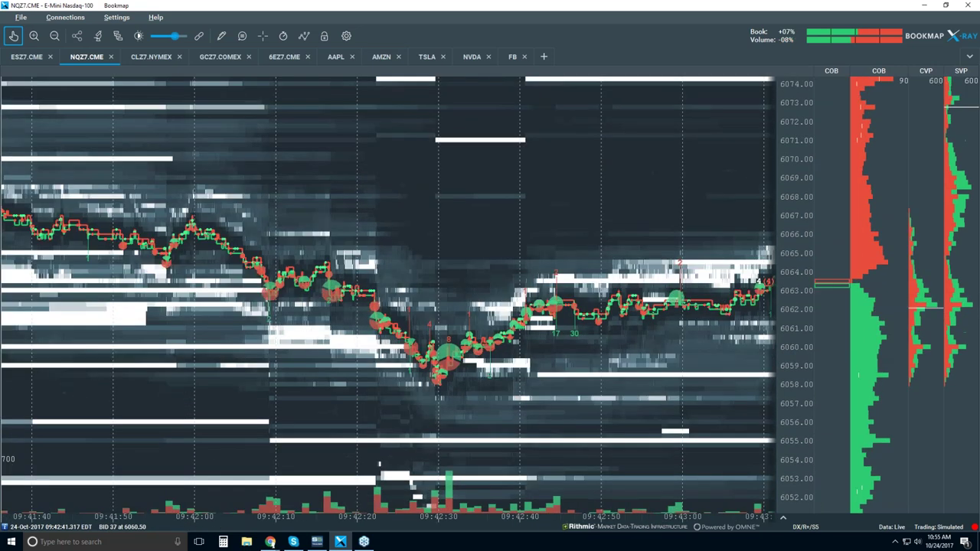
{"action": "scroll", "coordinate": [510, 341], "scroll_direction": "down", "scroll_amount": 2}
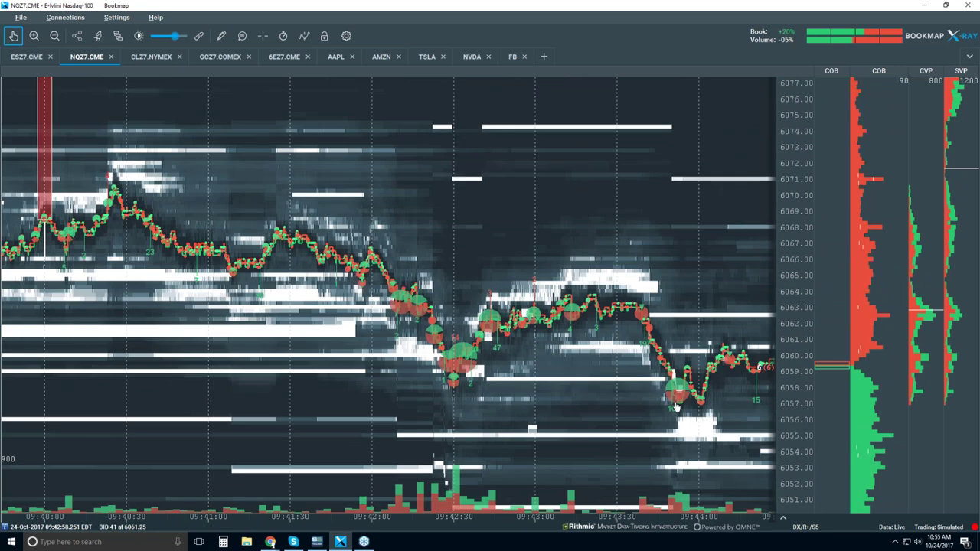
{"action": "scroll", "coordinate": [693, 404], "scroll_direction": "down", "scroll_amount": 3}
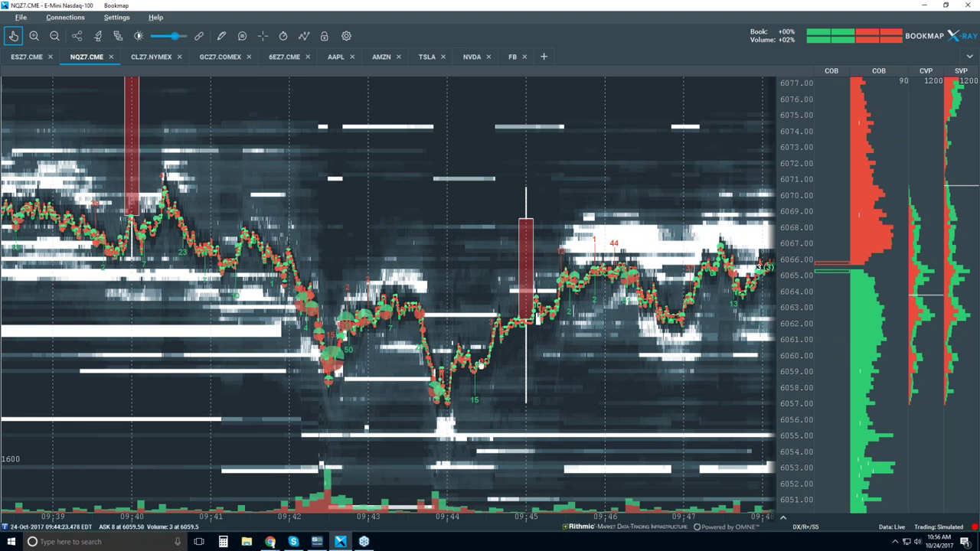
- Return the chart to the live price and examine the heatmap liquidity over progressively longer spans, back to about 10:20
{"action": "left_click", "coordinate": [13, 35]}
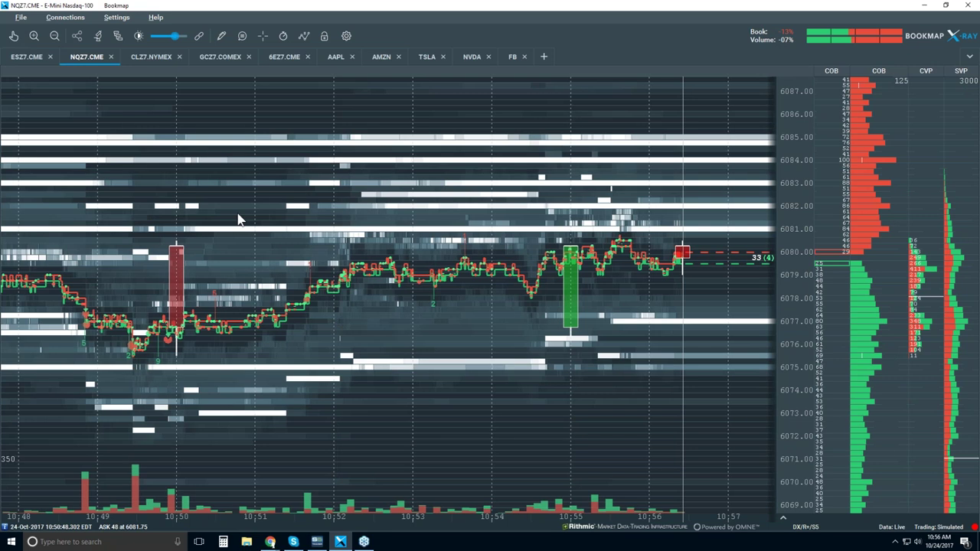
{"action": "scroll", "coordinate": [300, 135], "scroll_direction": "down", "scroll_amount": 5}
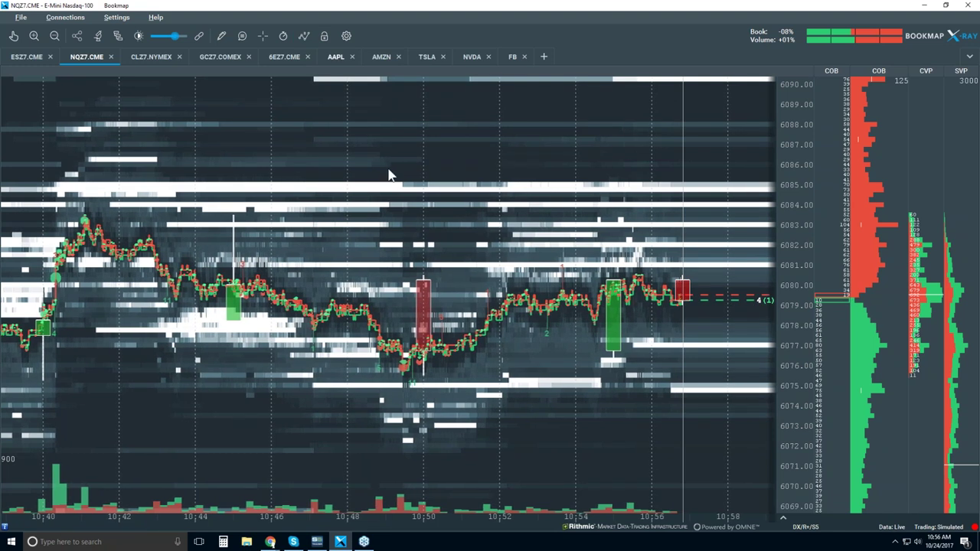
{"action": "scroll", "coordinate": [403, 179], "scroll_direction": "down", "scroll_amount": 4}
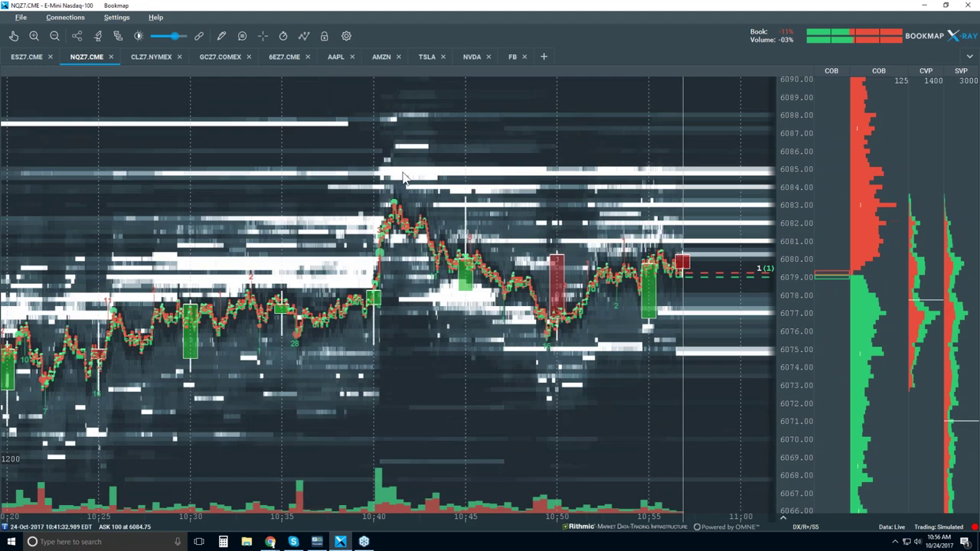